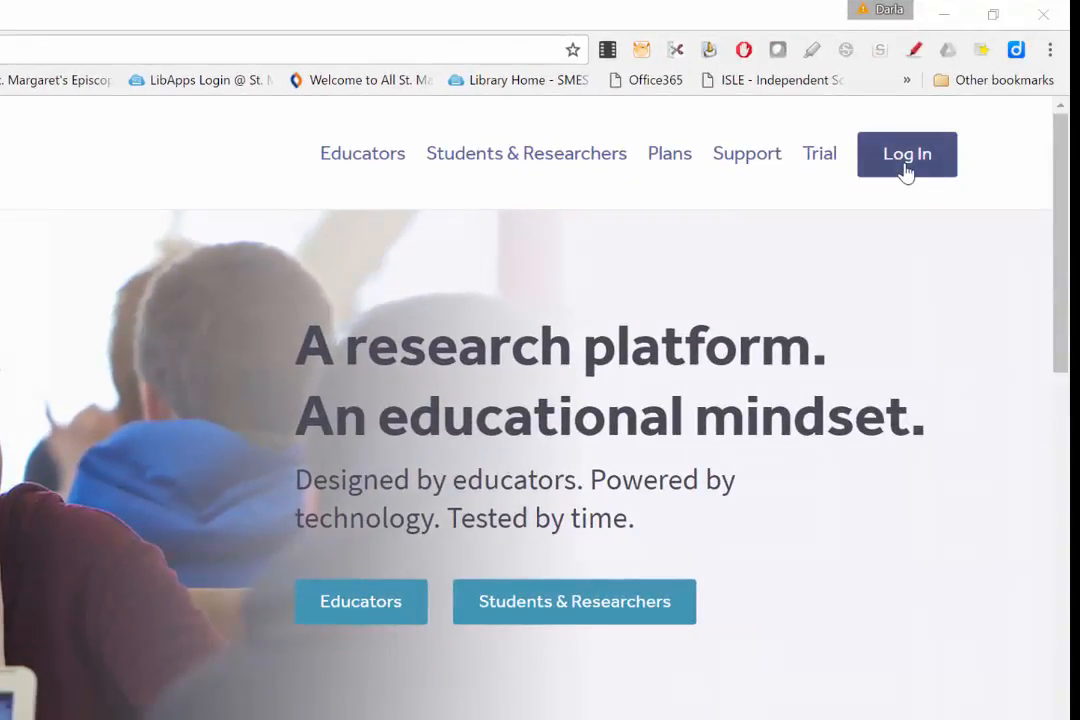
# - Sign in to NoodleTools with the personal ID and the account password
pyautogui.click(905, 160)
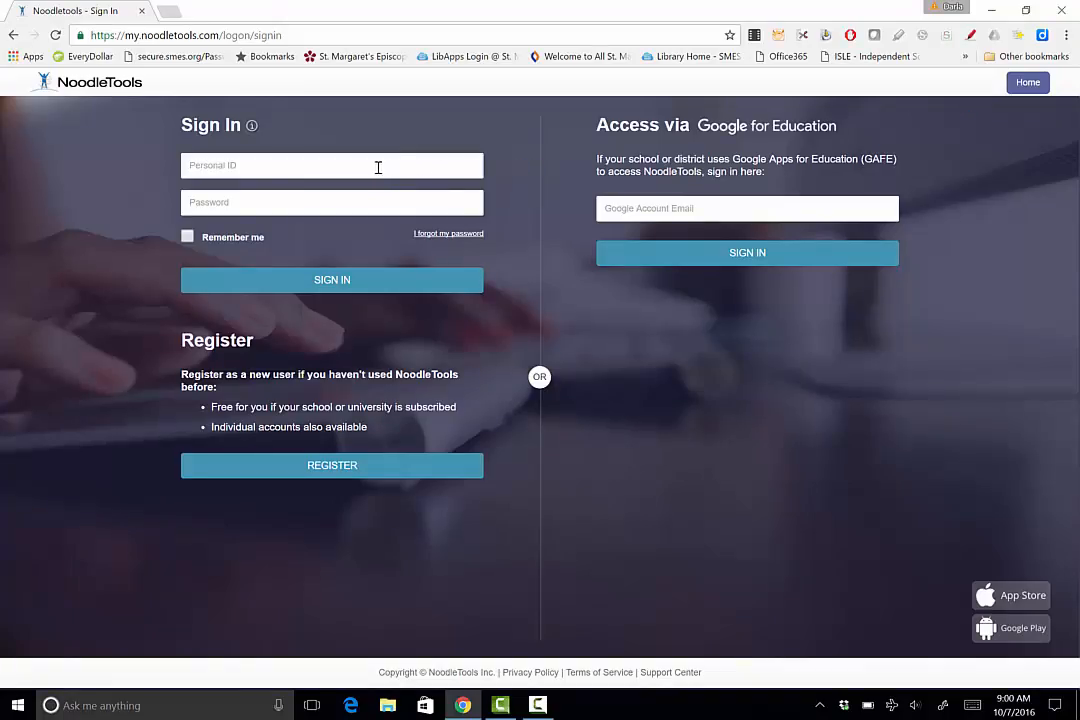
pyautogui.click(378, 167)
pyautogui.click(378, 167)
pyautogui.write('2024048')
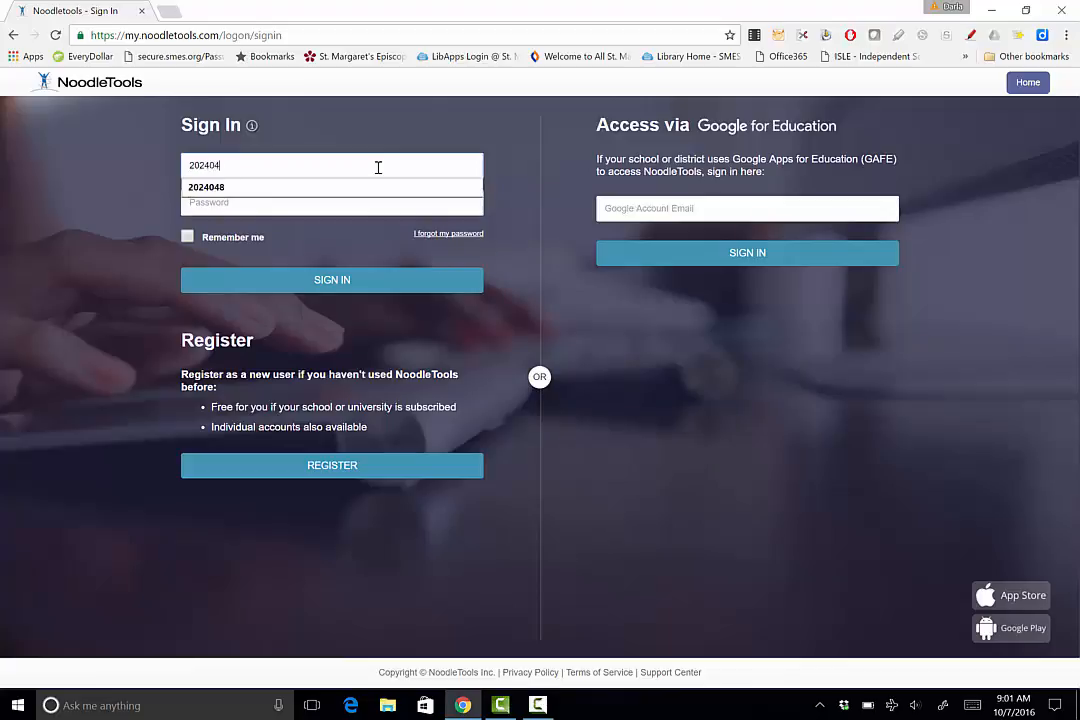
pyautogui.click(321, 202)
pyautogui.write('••••••')
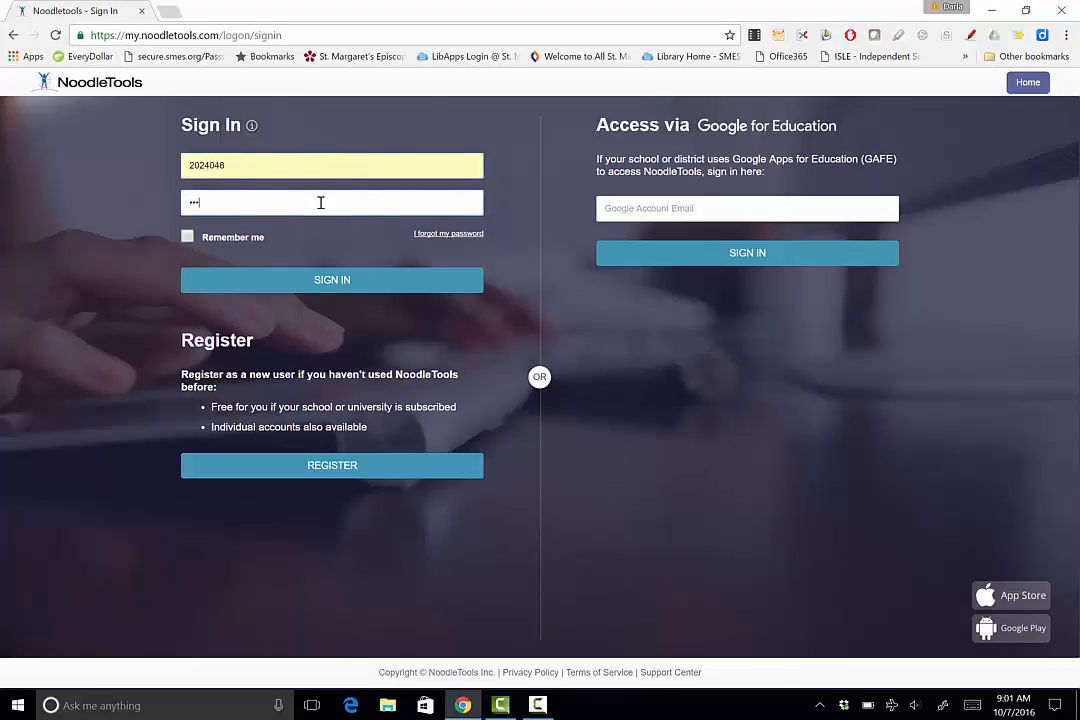
pyautogui.click(332, 280)
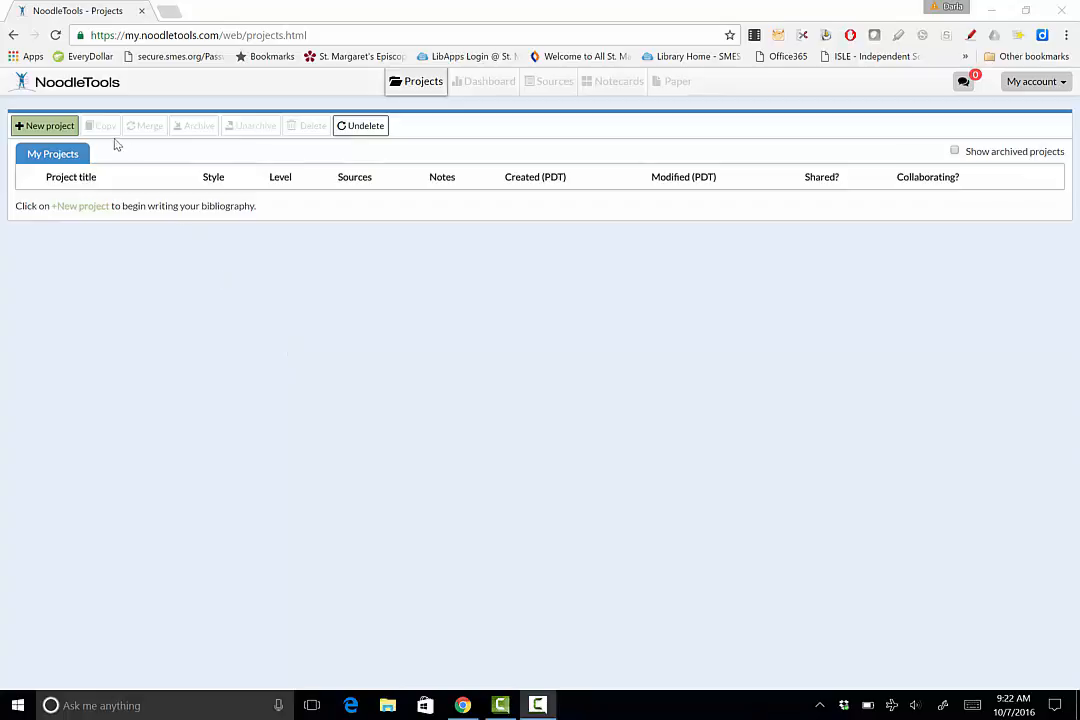
# - Create a new project titled "Report on character book" using MLA citation style and Starter citation level
pyautogui.click(53, 131)
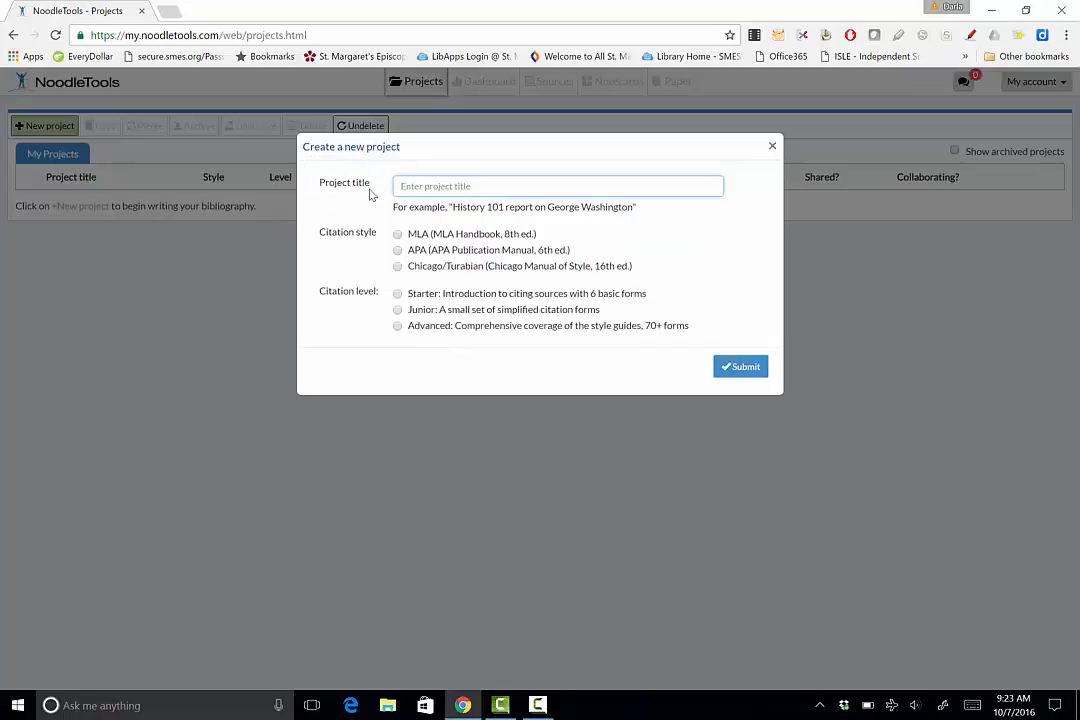
pyautogui.click(486, 187)
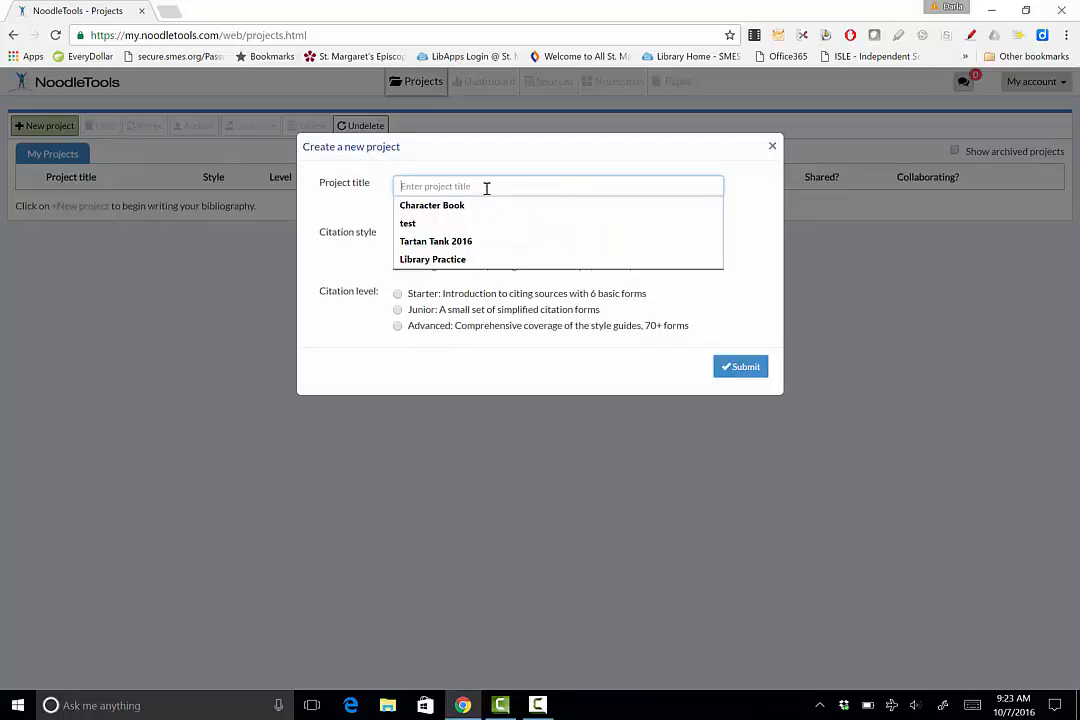
pyautogui.write('R')
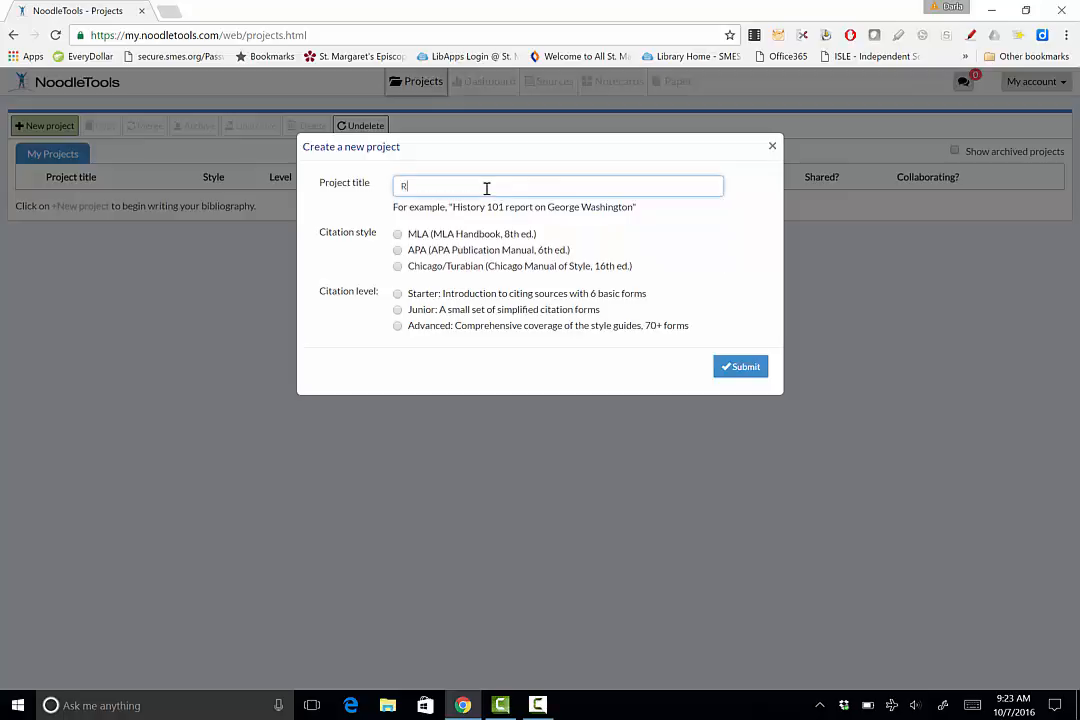
pyautogui.write('eport on character book')
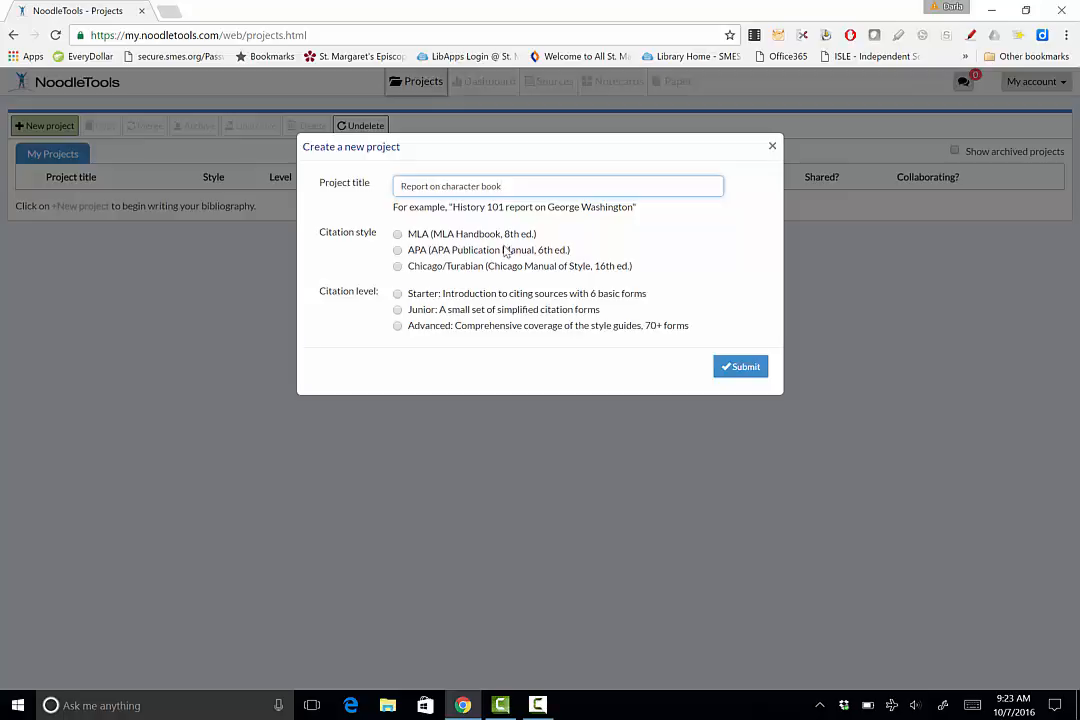
pyautogui.click(397, 234)
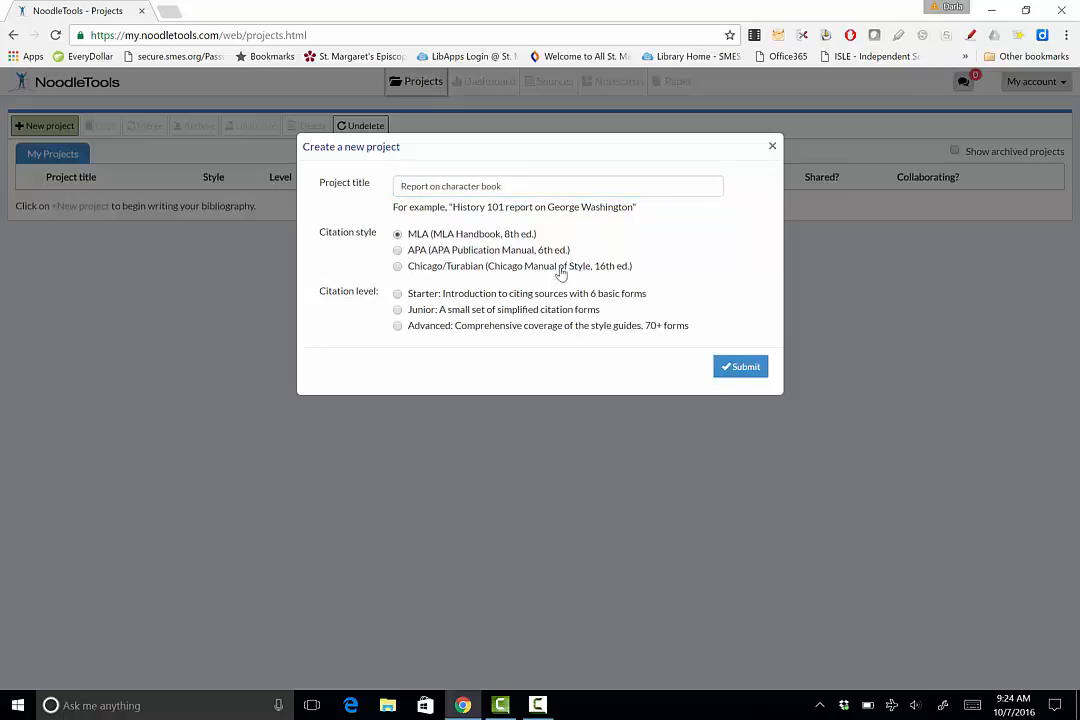
pyautogui.click(397, 294)
pyautogui.click(744, 370)
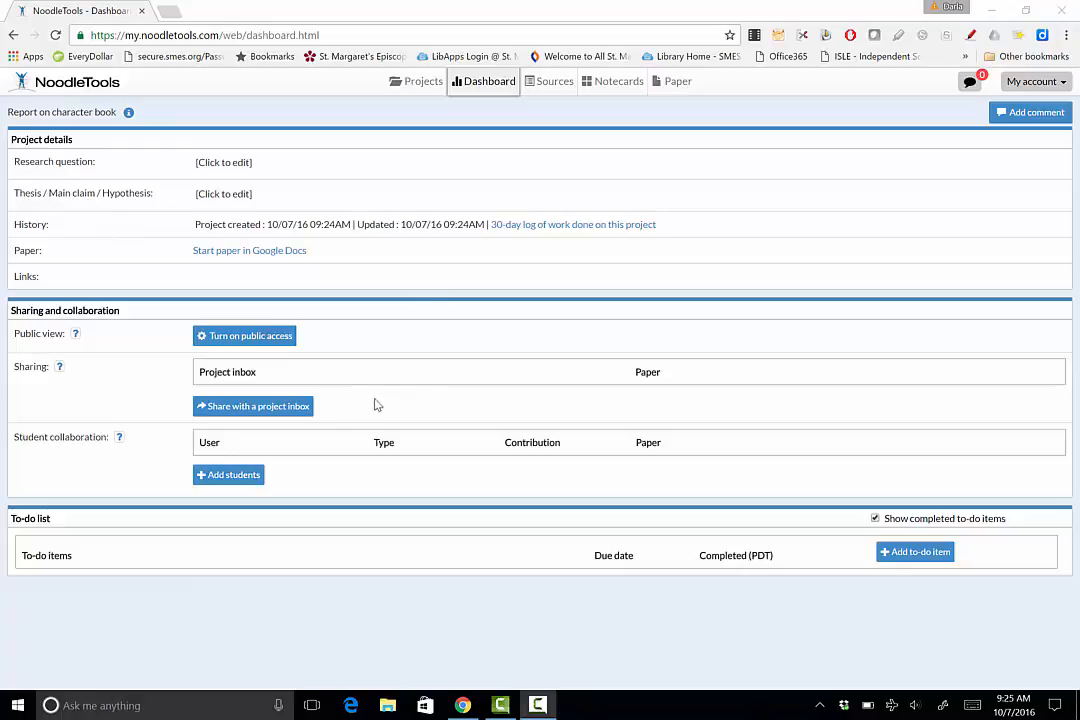
# - Share the project with the Character Traits project inbox, entering your full name
pyautogui.click(251, 408)
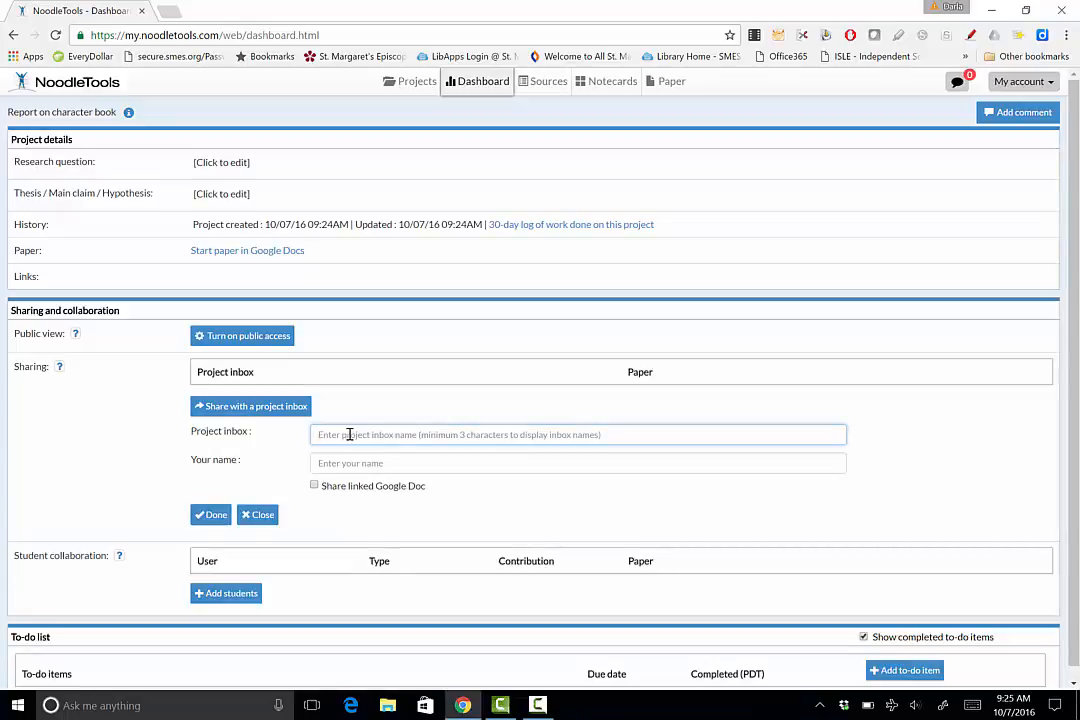
pyautogui.write('character Traits')
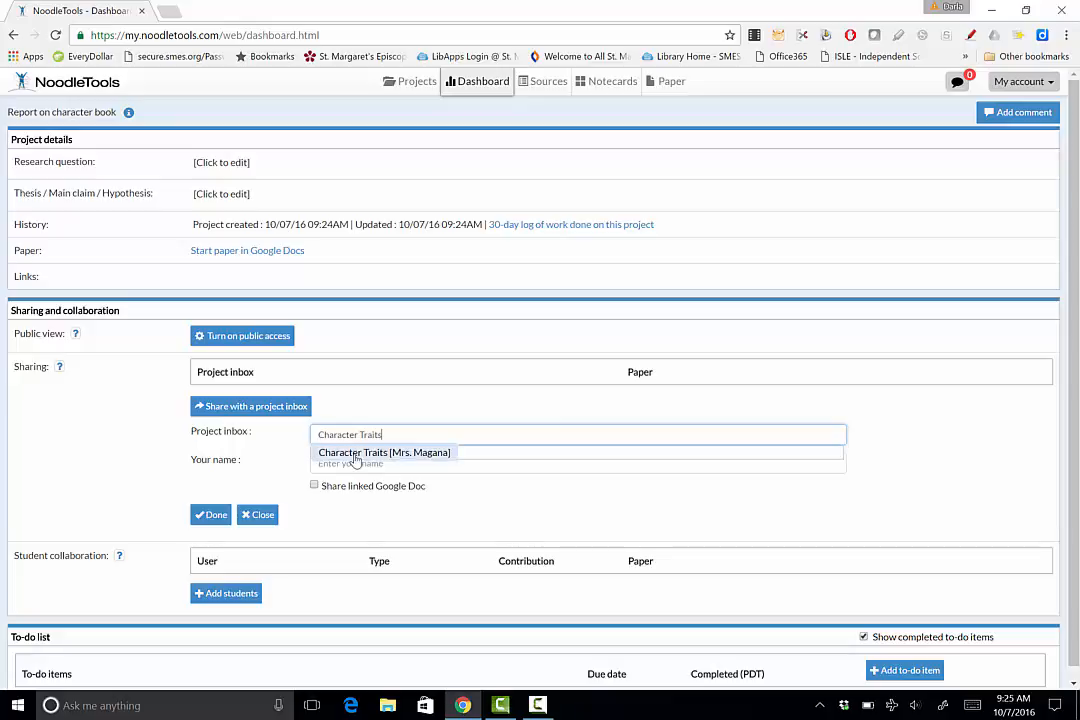
pyautogui.click(438, 456)
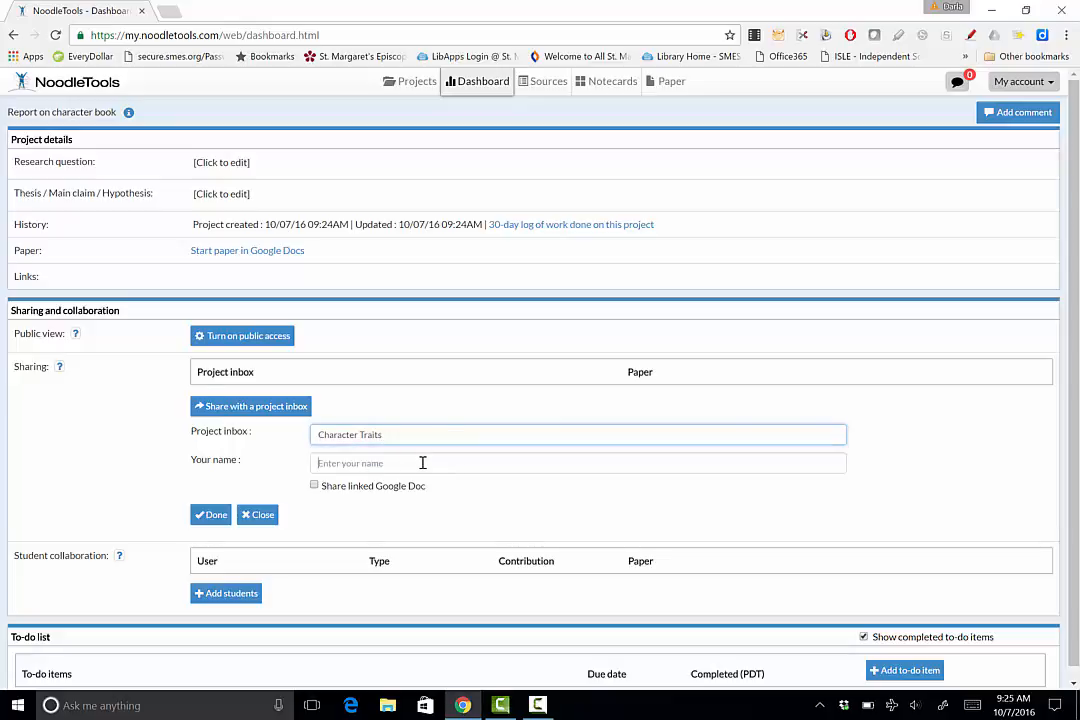
pyautogui.click(423, 463)
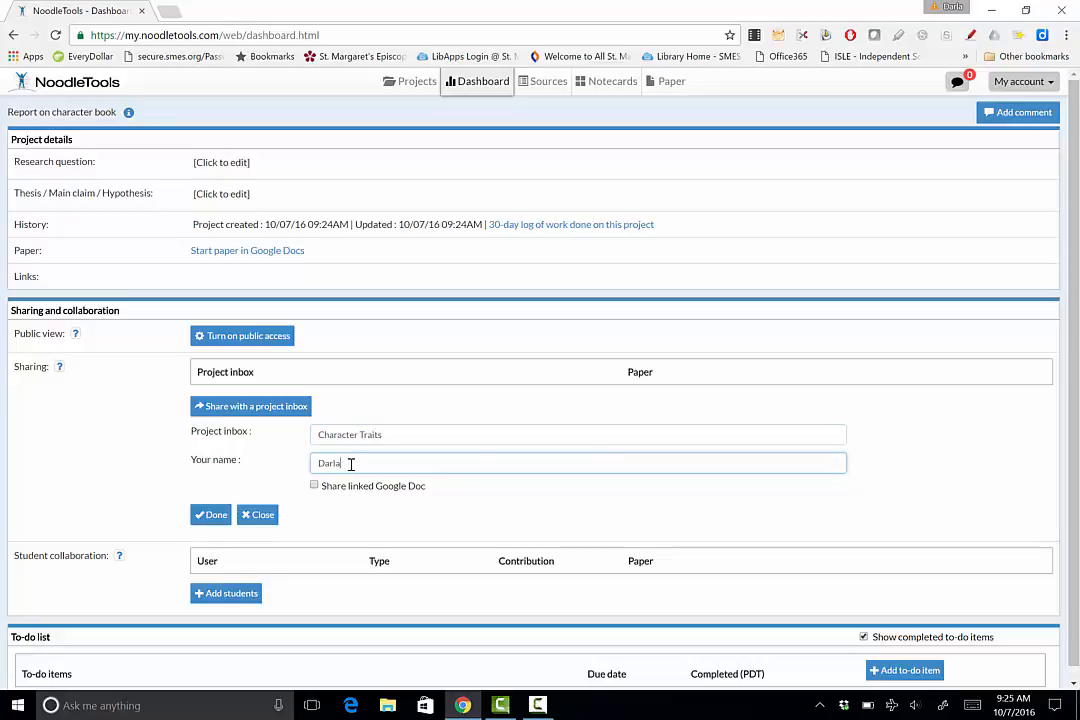
pyautogui.click(213, 516)
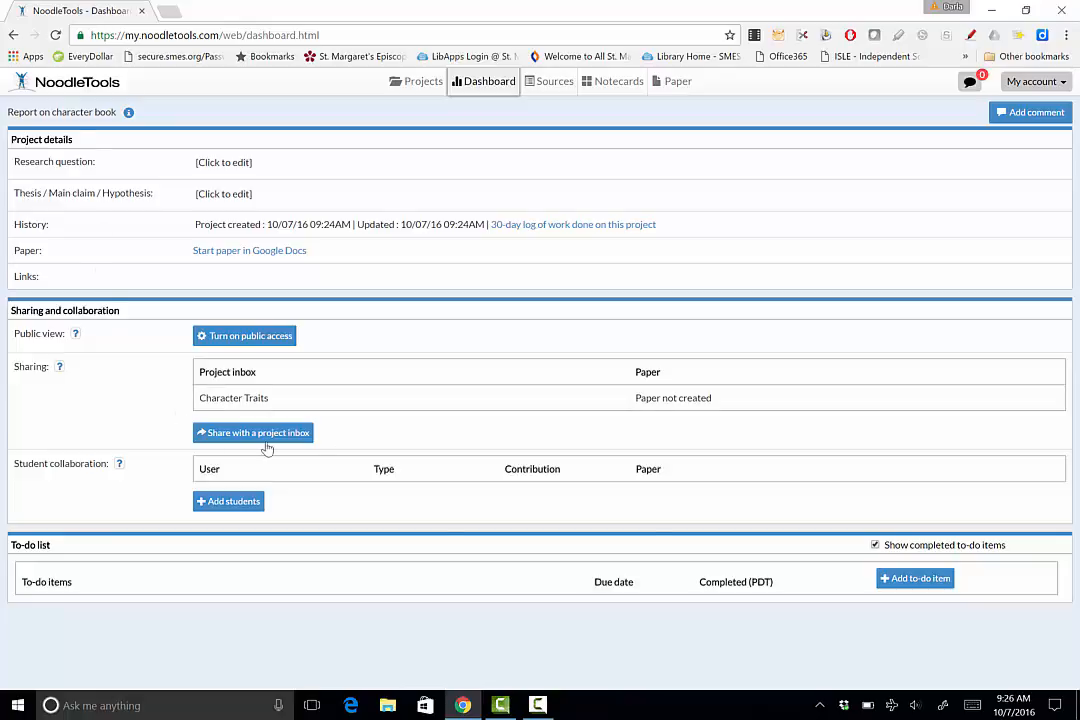
# - Start a new citation for a print or in-hand book from the project's sources
pyautogui.click(544, 87)
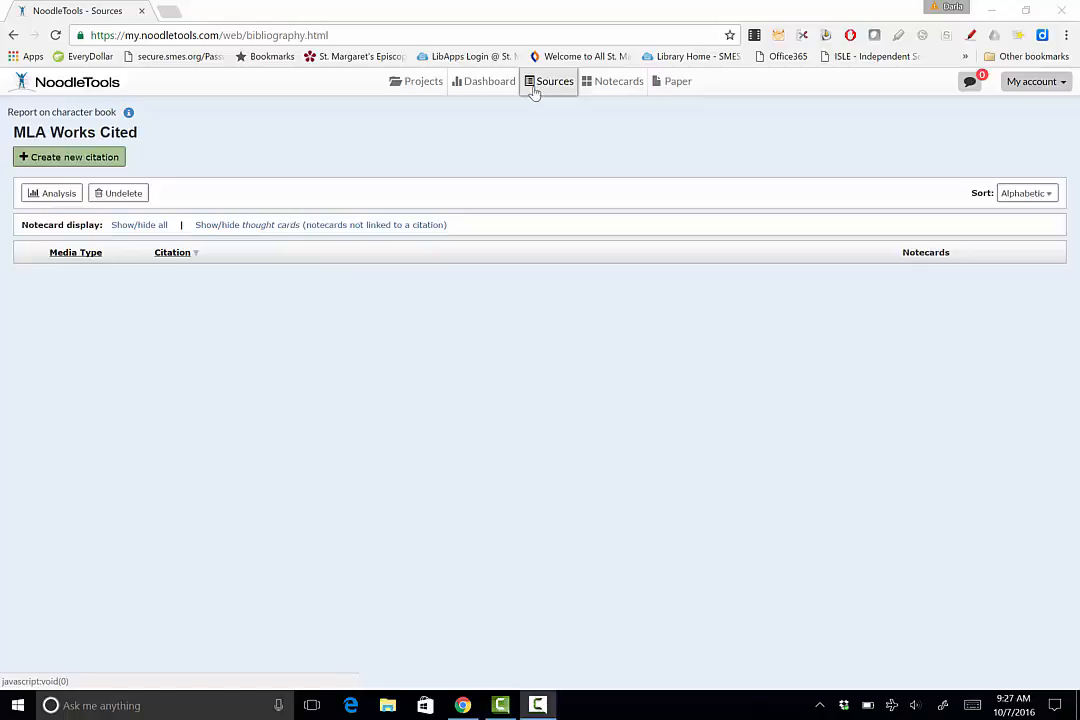
pyautogui.click(94, 159)
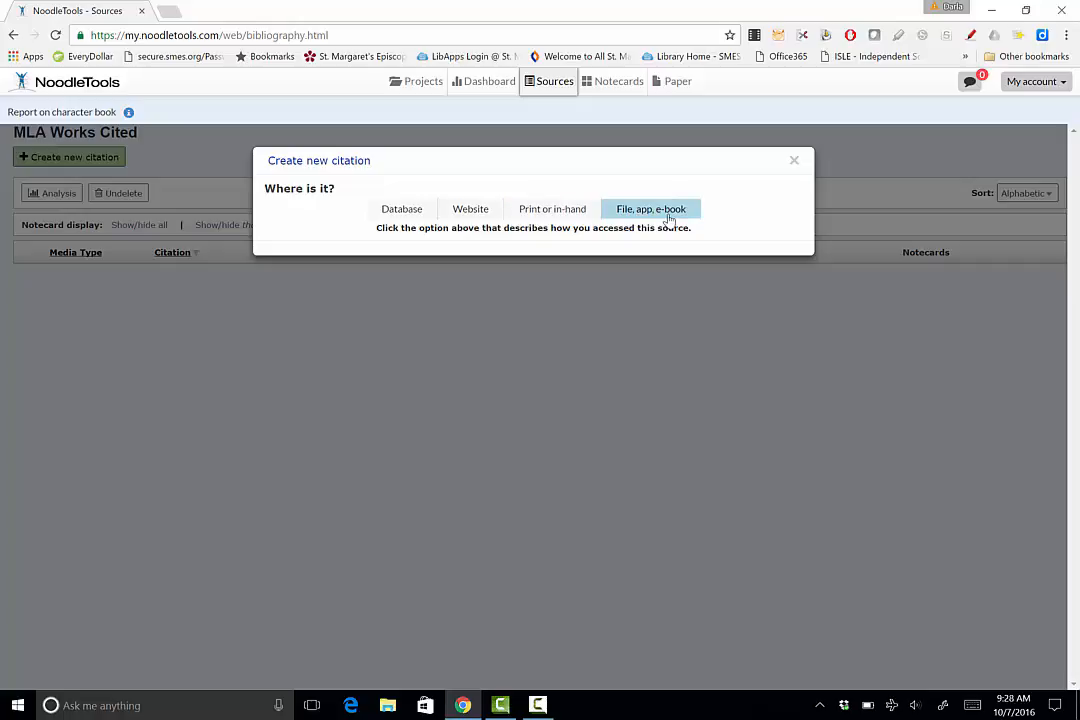
pyautogui.click(548, 212)
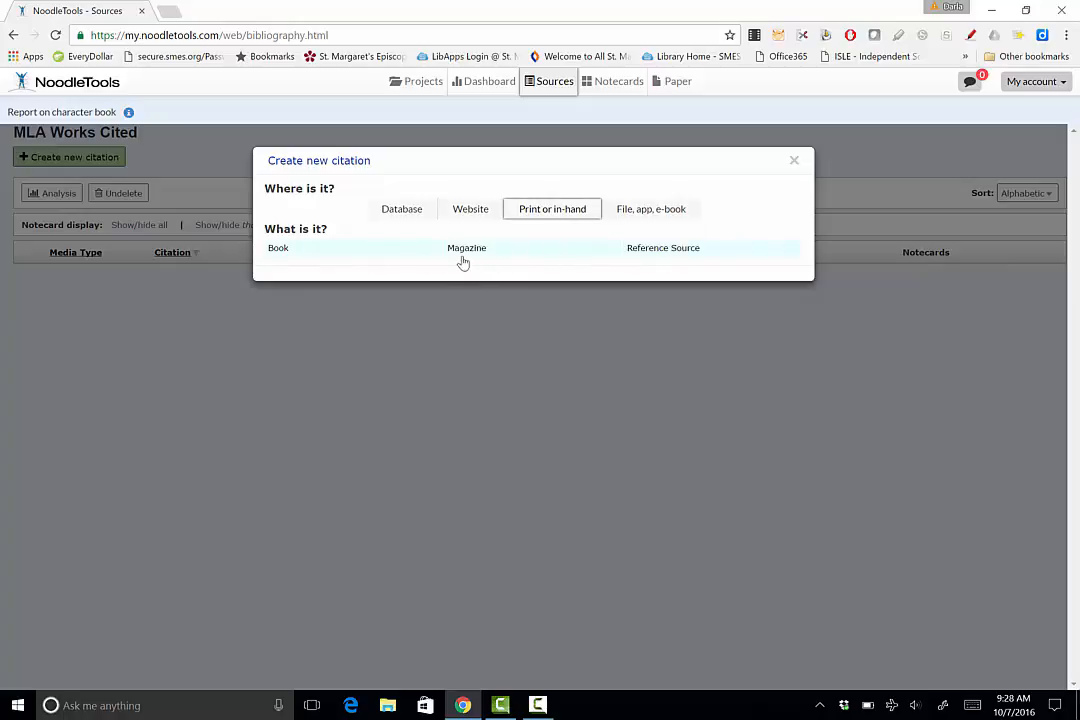
pyautogui.click(281, 252)
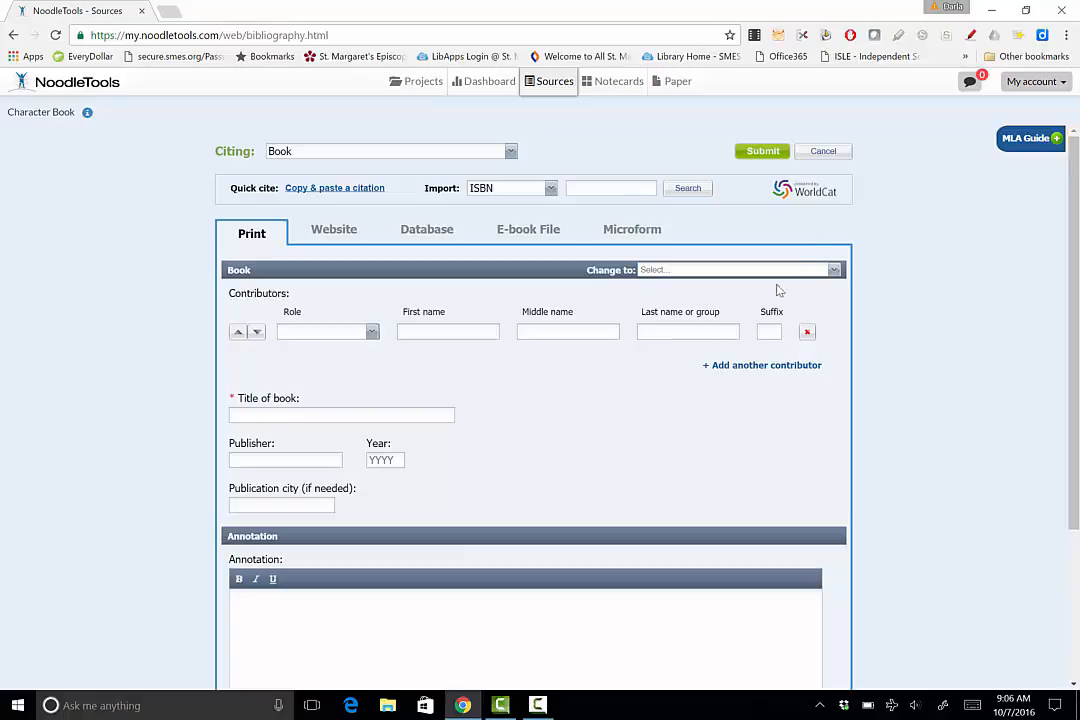
# - Open and close the MLA formatting guide for print book citations
pyautogui.click(1057, 142)
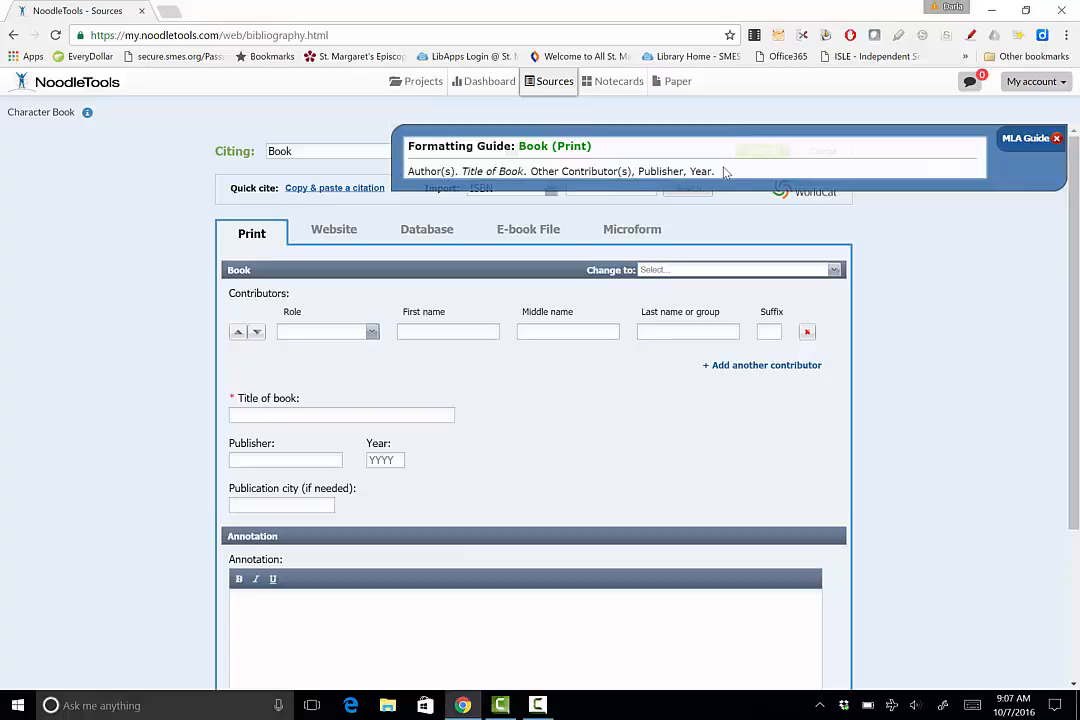
pyautogui.click(1056, 138)
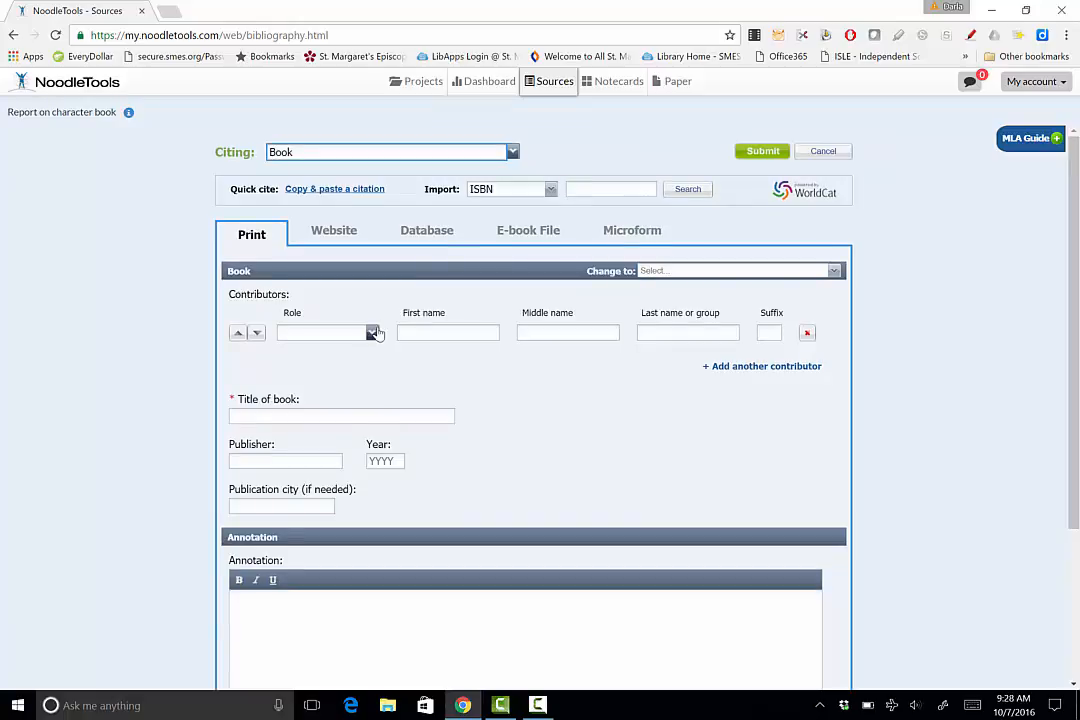
# - Set the first contributor's role to Author with last name Demi
pyautogui.click(373, 332)
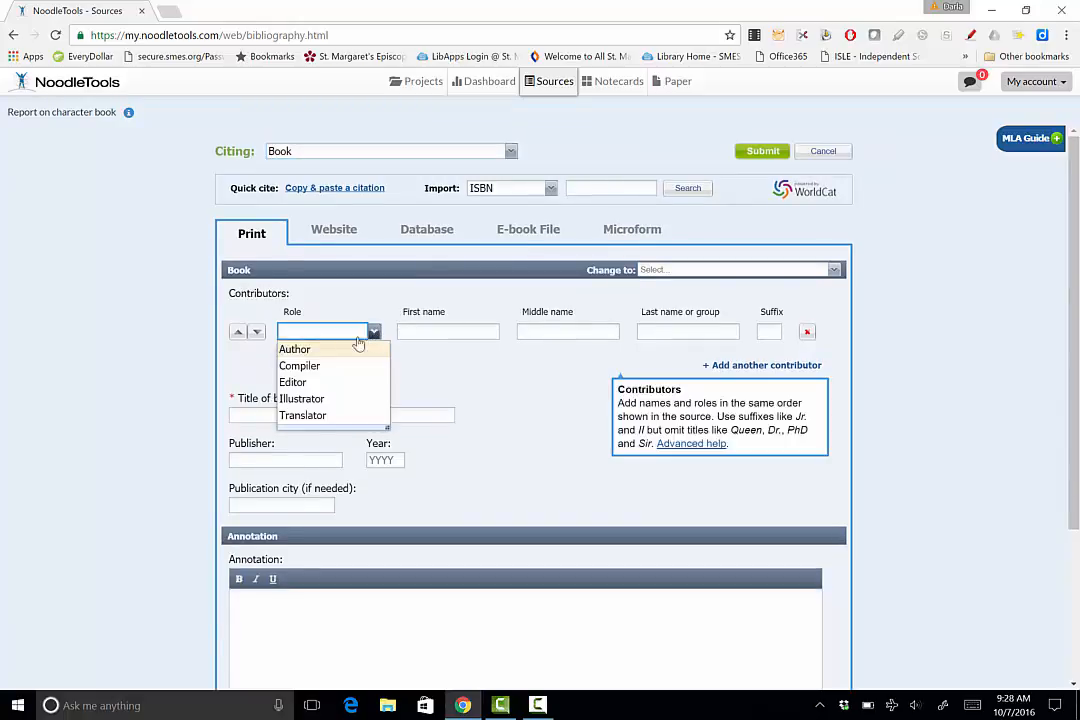
pyautogui.click(324, 351)
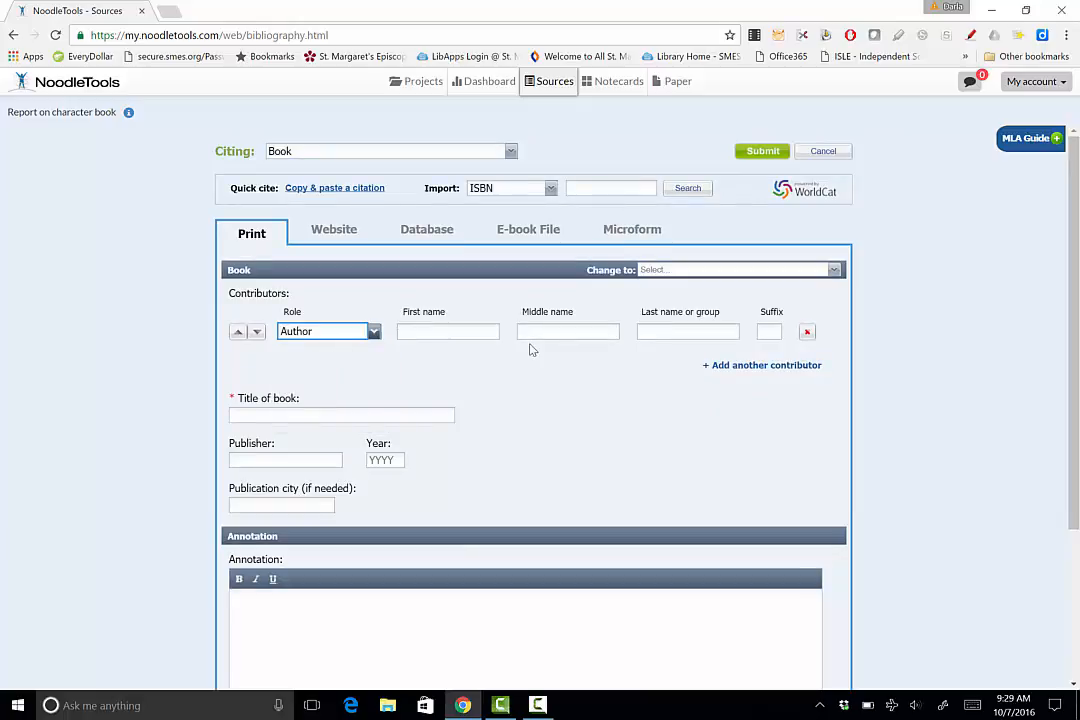
pyautogui.click(673, 332)
pyautogui.write('Demi')
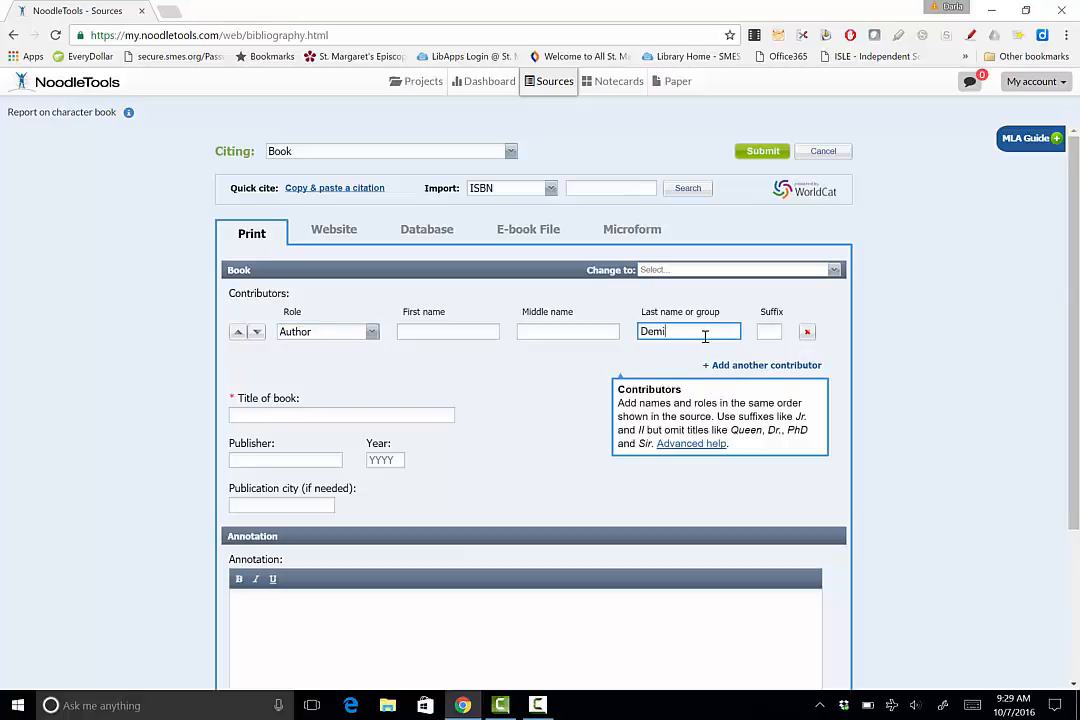
pyautogui.click(733, 354)
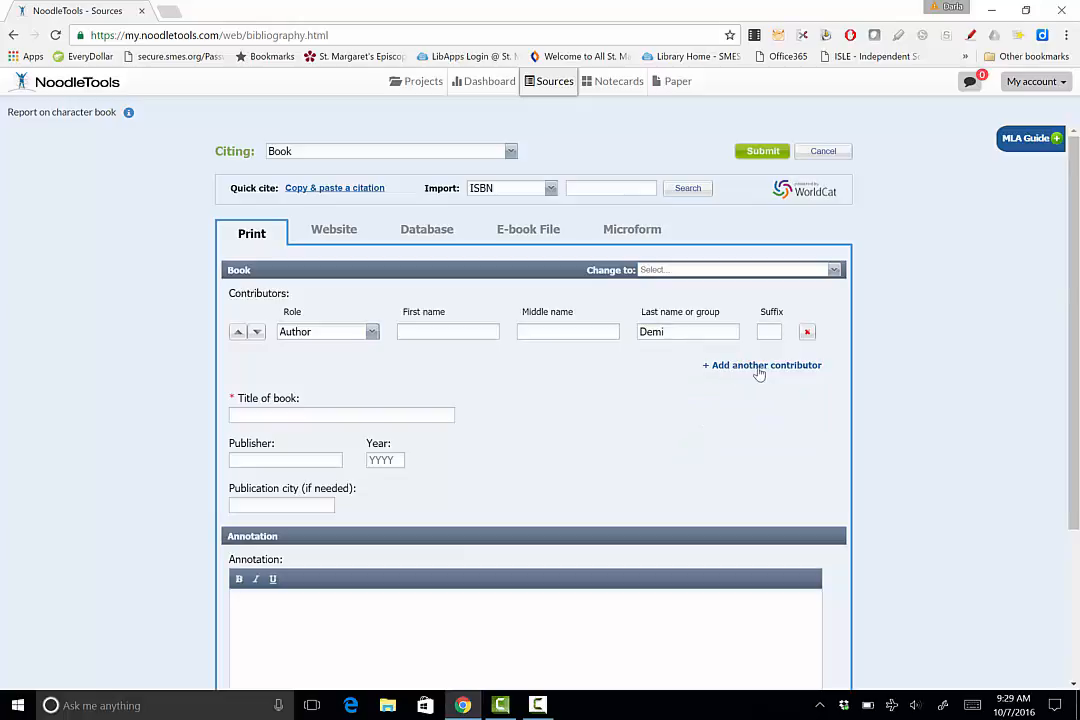
# - Add a second contributor with role Illustrator and last name Demi
pyautogui.click(790, 366)
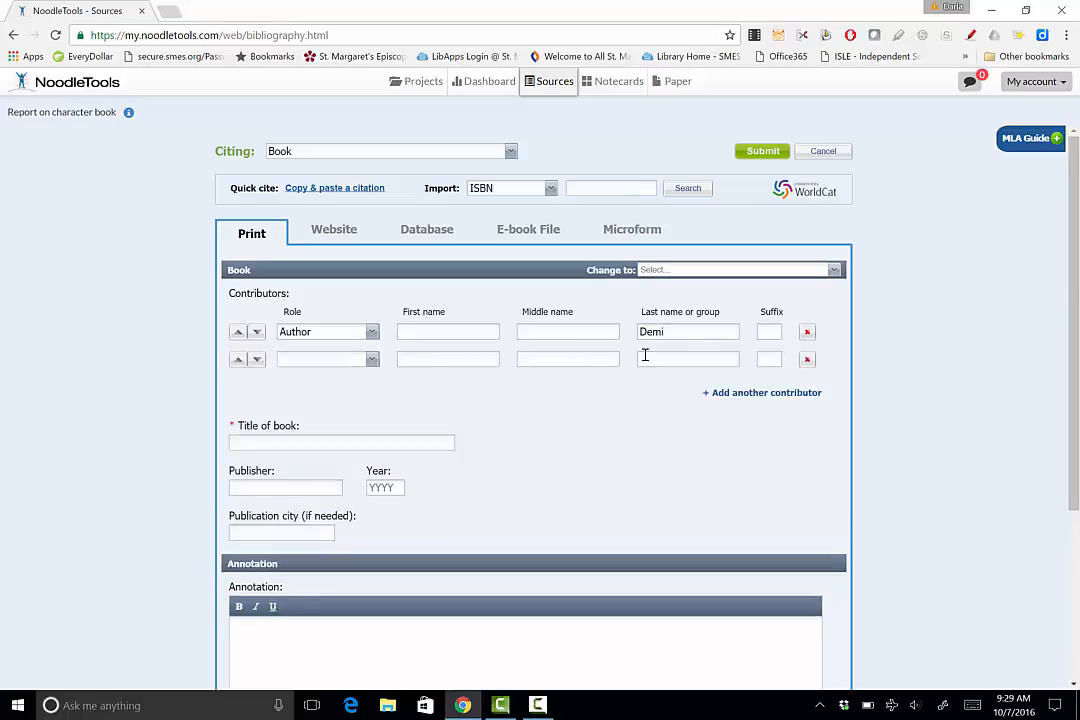
pyautogui.click(372, 361)
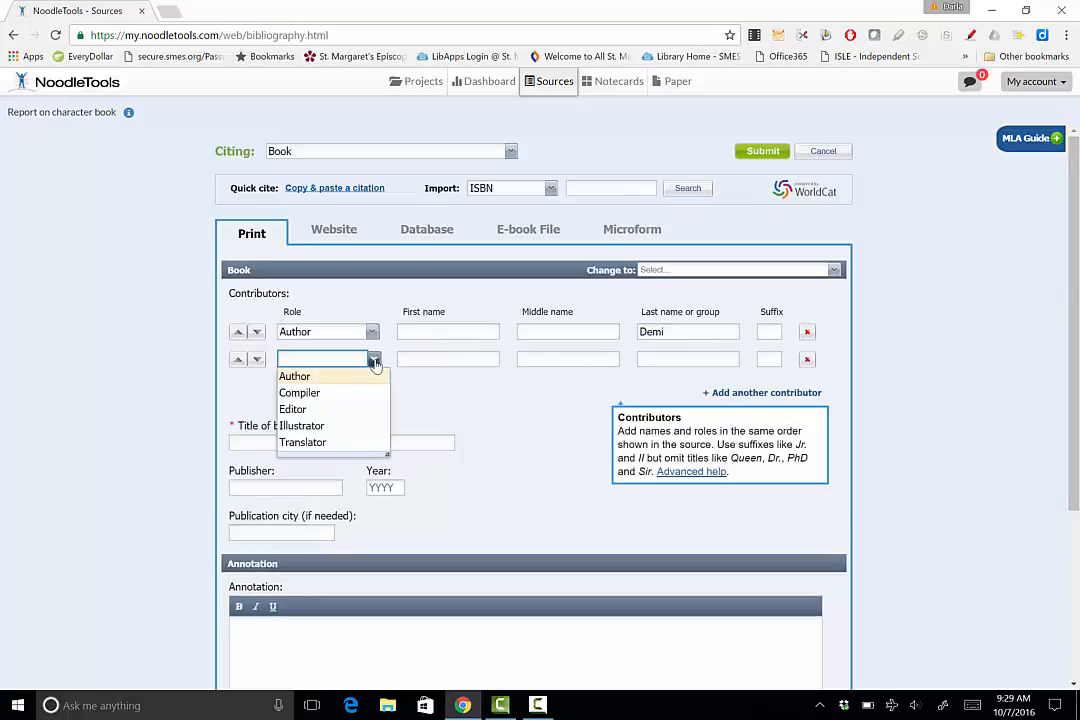
pyautogui.click(347, 427)
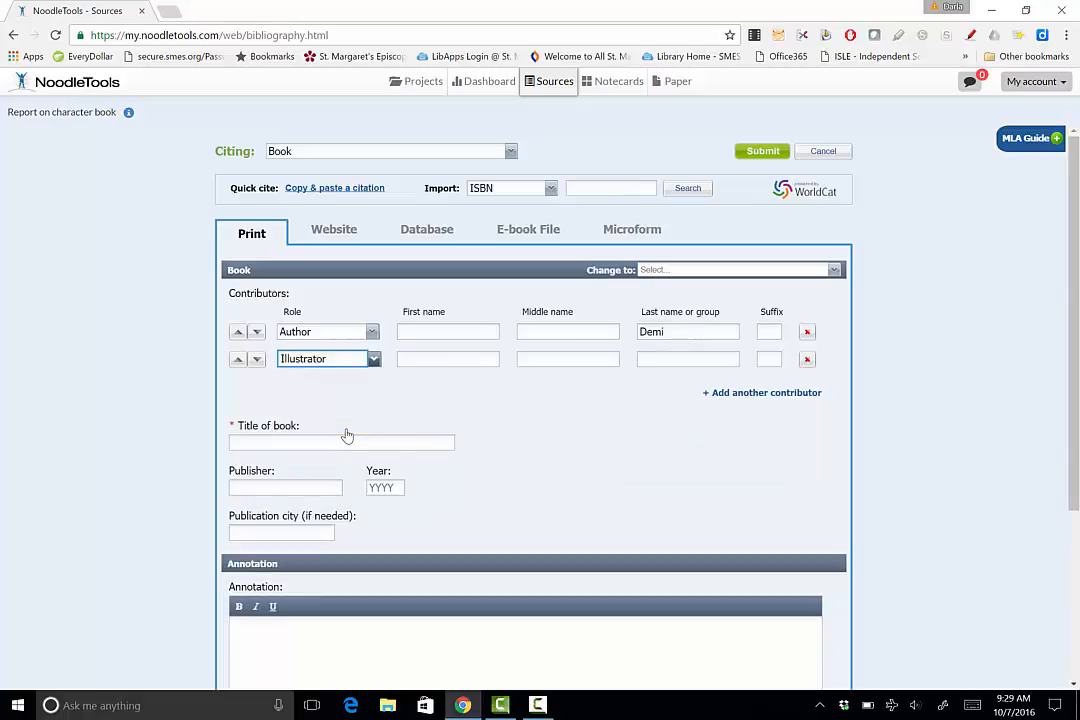
pyautogui.click(641, 358)
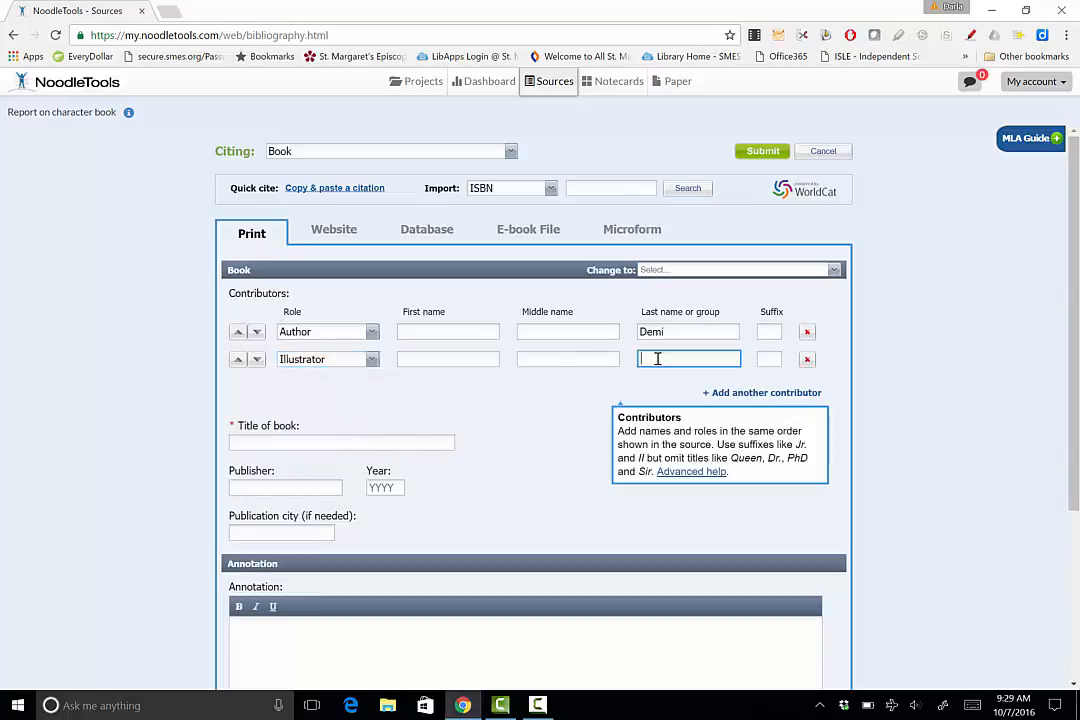
pyautogui.write('De')
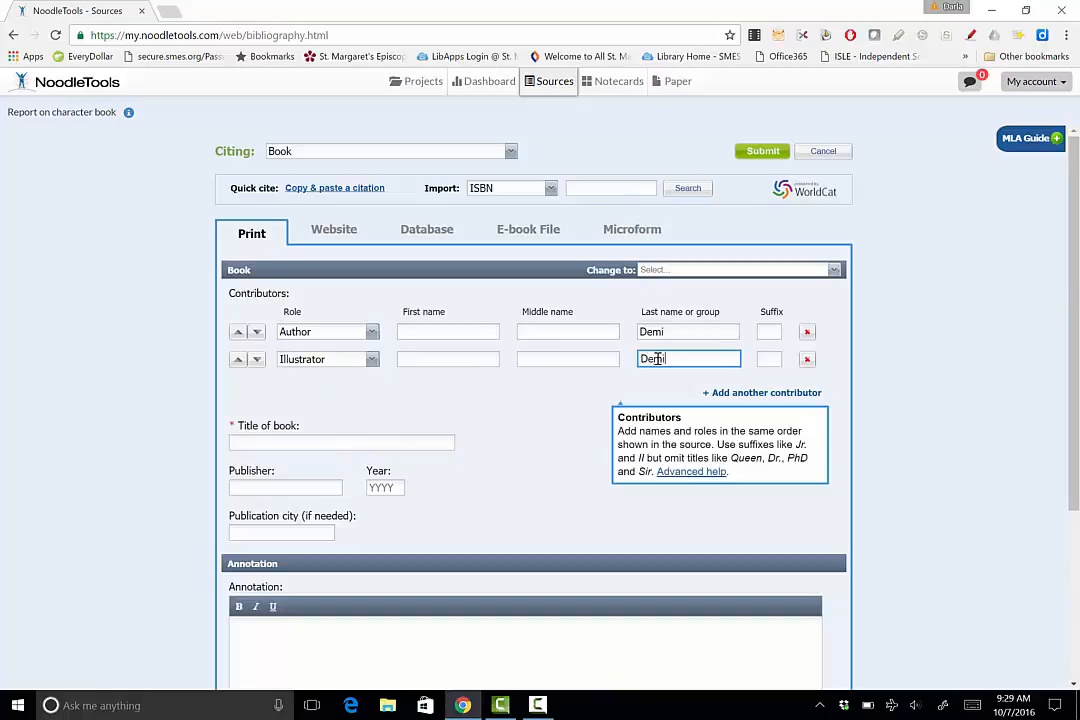
pyautogui.write('mi')
pyautogui.click(590, 331)
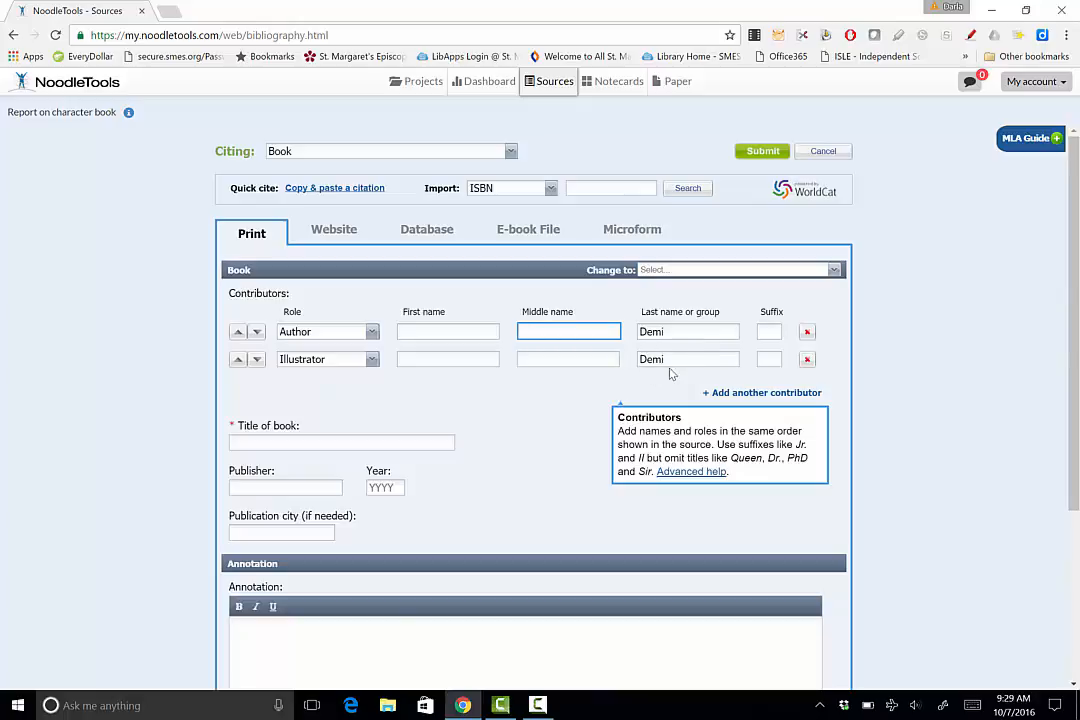
pyautogui.click(690, 393)
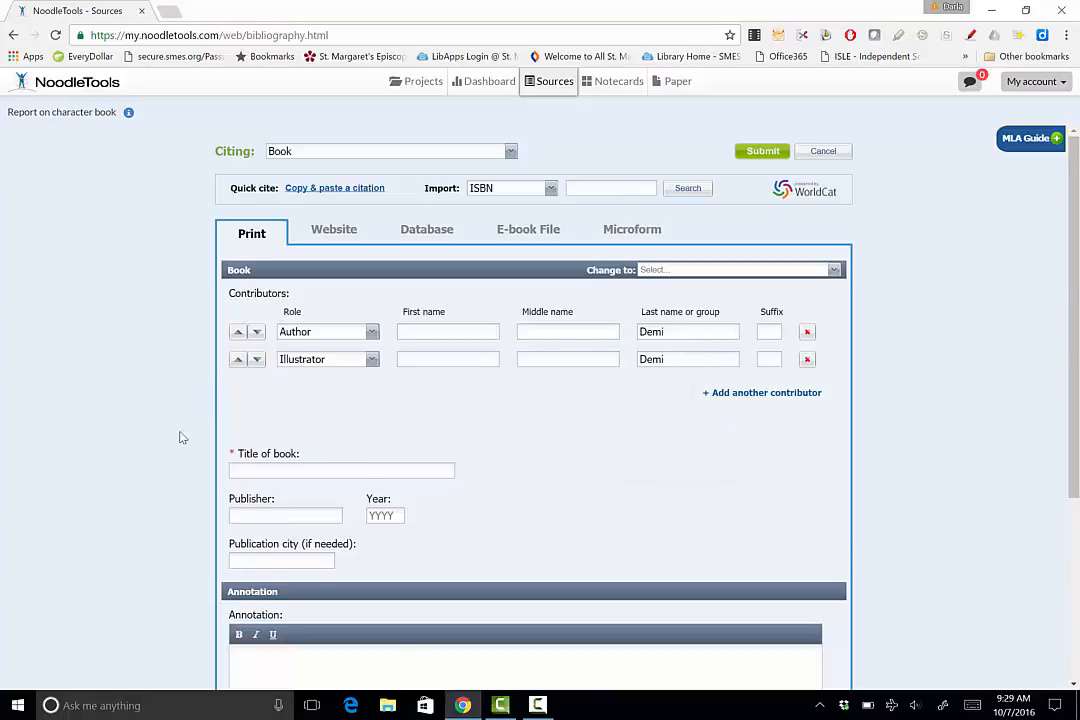
# - Enter the book title The Empty Pot, consulting the title capitalization guidance first
pyautogui.click(250, 471)
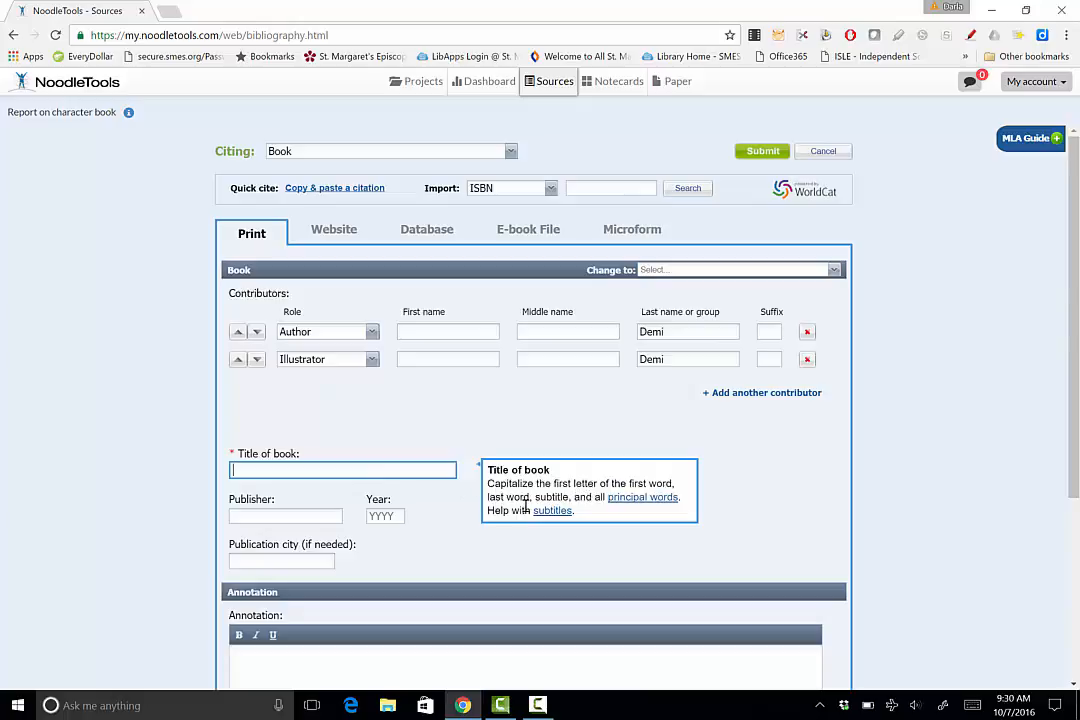
pyautogui.click(643, 498)
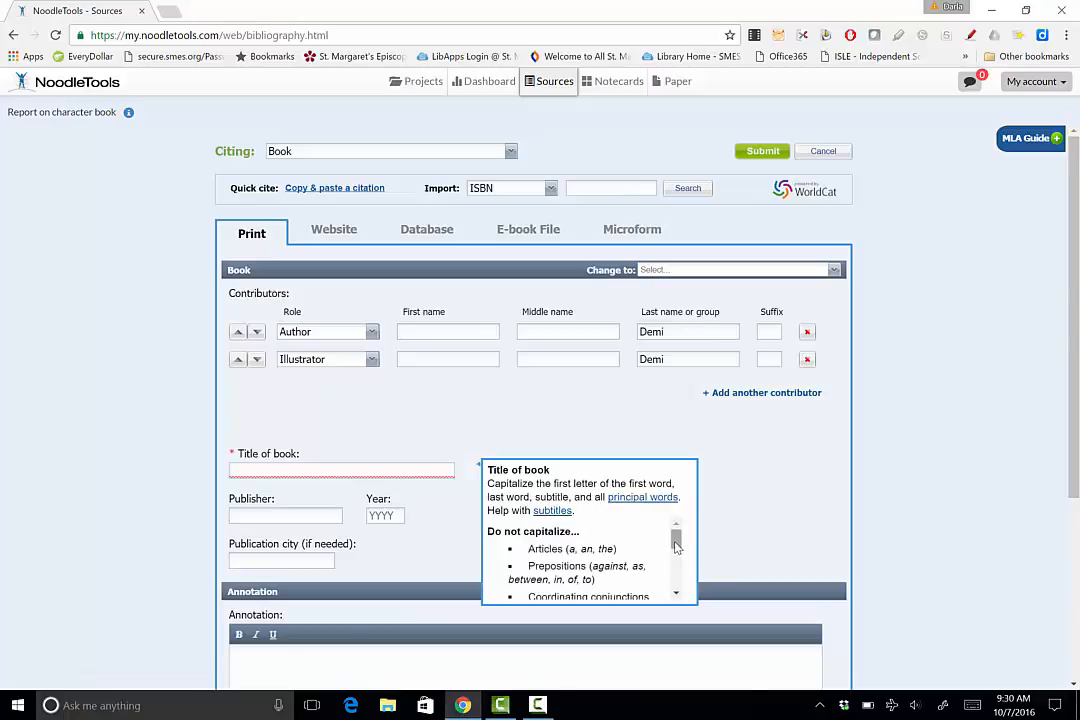
pyautogui.moveTo(676, 543); pyautogui.dragTo(677, 594)
pyautogui.click(354, 472)
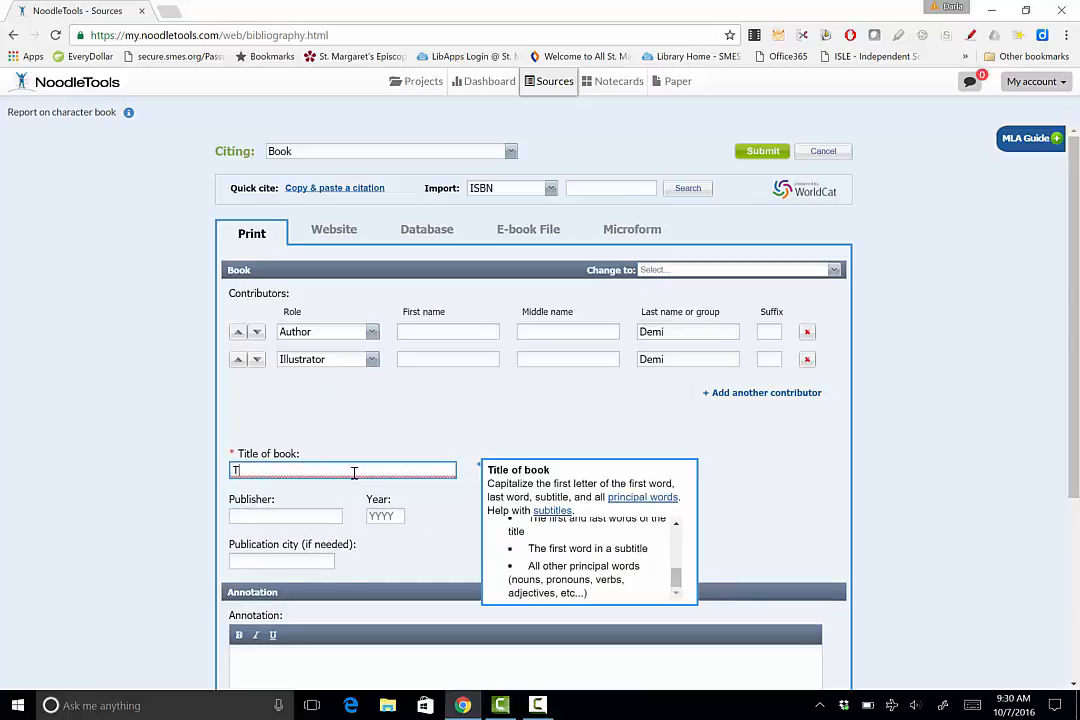
pyautogui.write('The Empty')
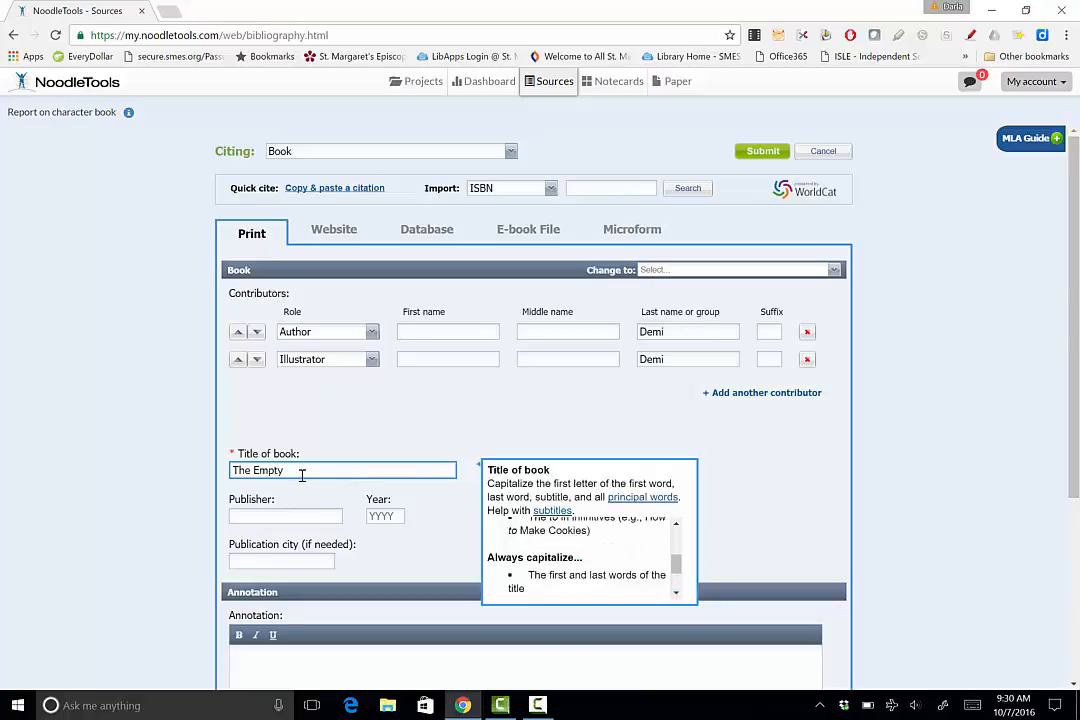
pyautogui.write(' Pot')
# - Enter Henry Holt and Company as the publisher and 1990 as the year
pyautogui.click(272, 515)
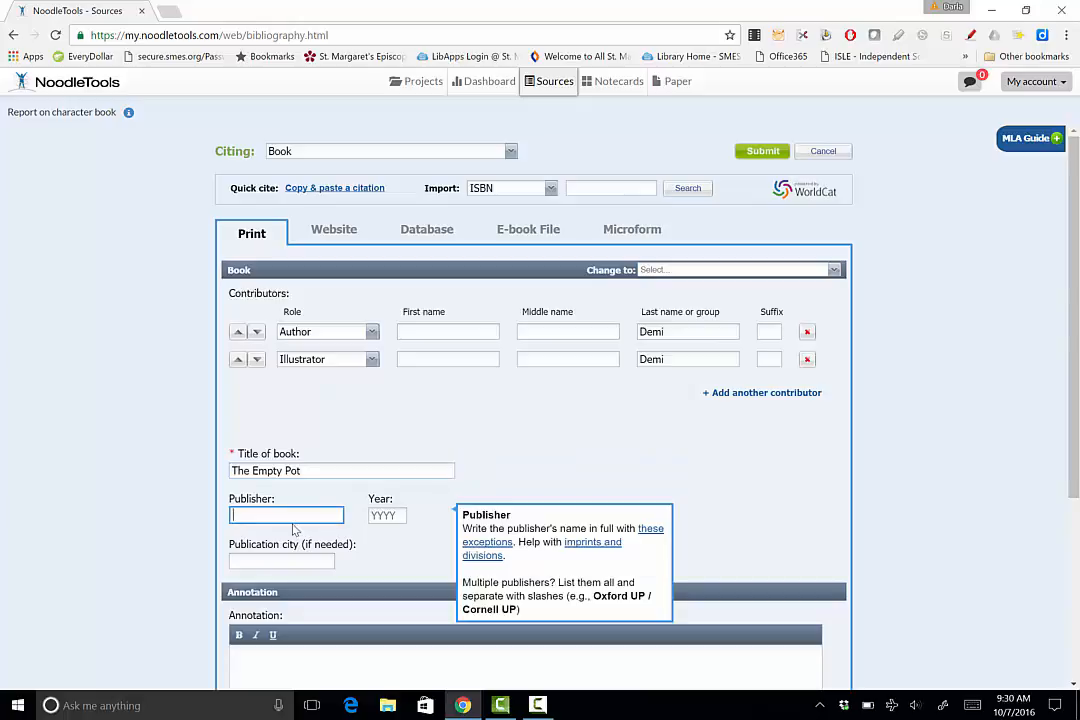
pyautogui.write('Henry H')
pyautogui.write('olt and Company')
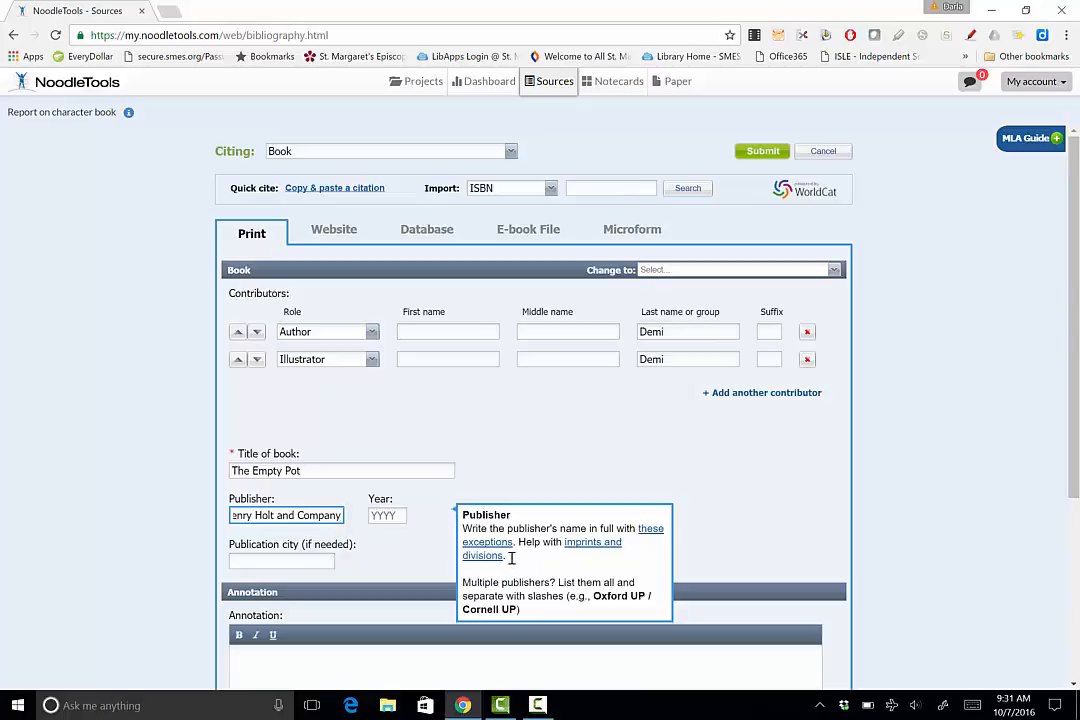
pyautogui.click(387, 516)
pyautogui.write('1')
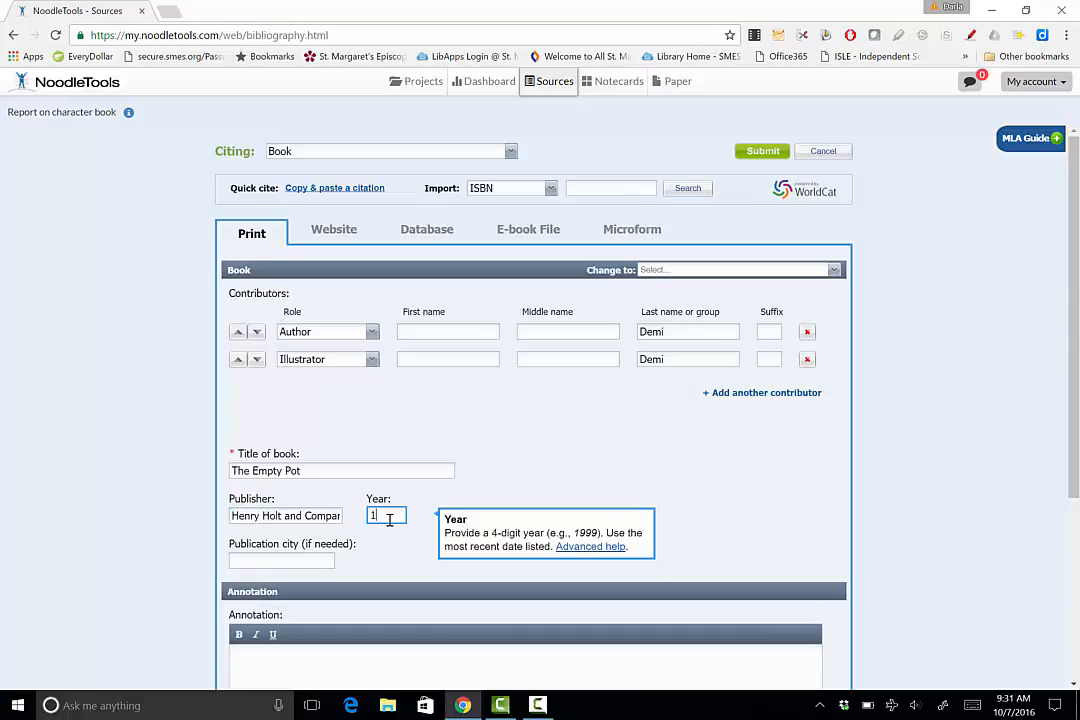
pyautogui.write('990')
# - Save the book citation to the MLA Works Cited list and check its options menu
pyautogui.click(279, 559)
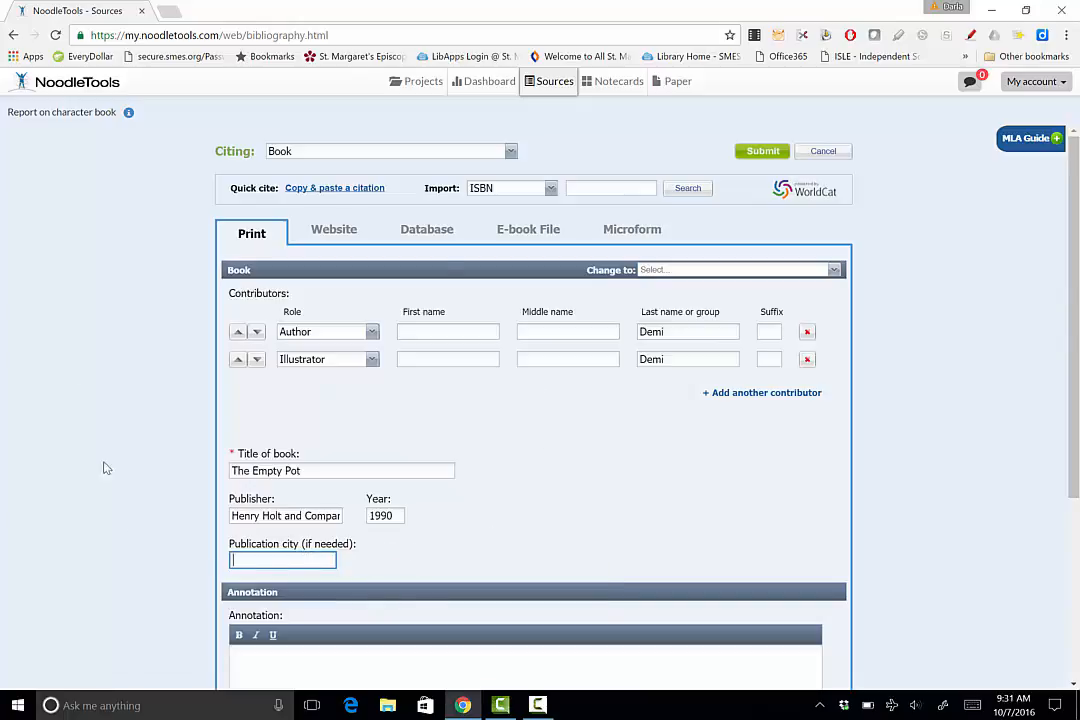
pyautogui.scroll(-1, 449, 519)
pyautogui.scroll(-2, 446, 515)
pyautogui.scroll(-1, 446, 513)
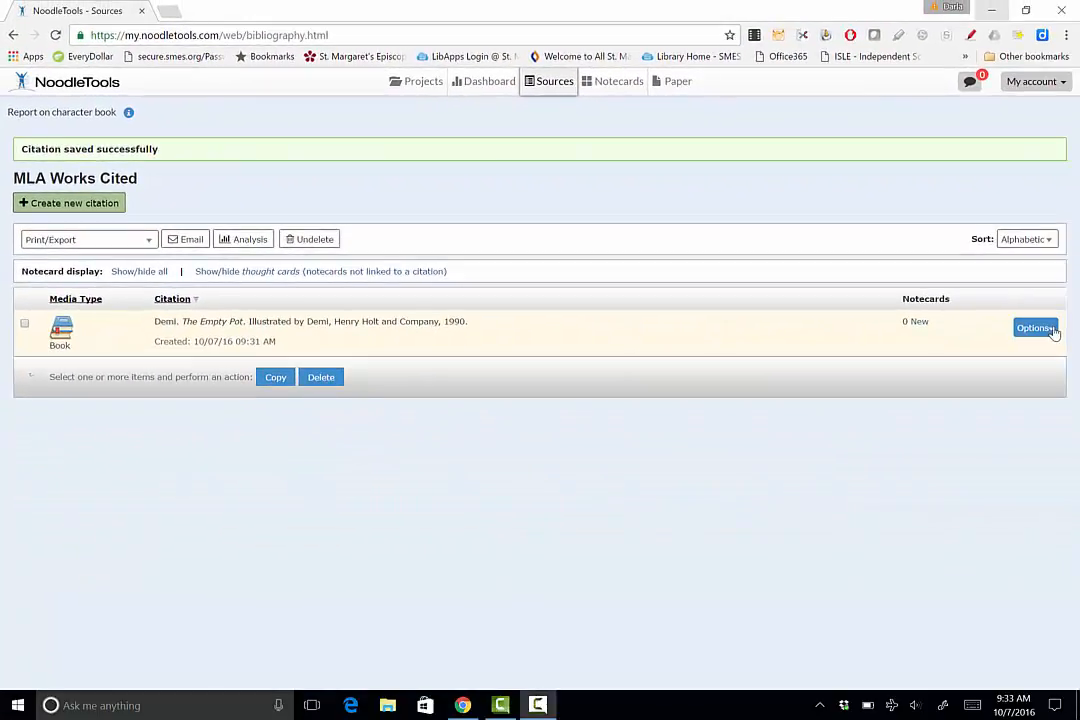
pyautogui.click(1079, 466)
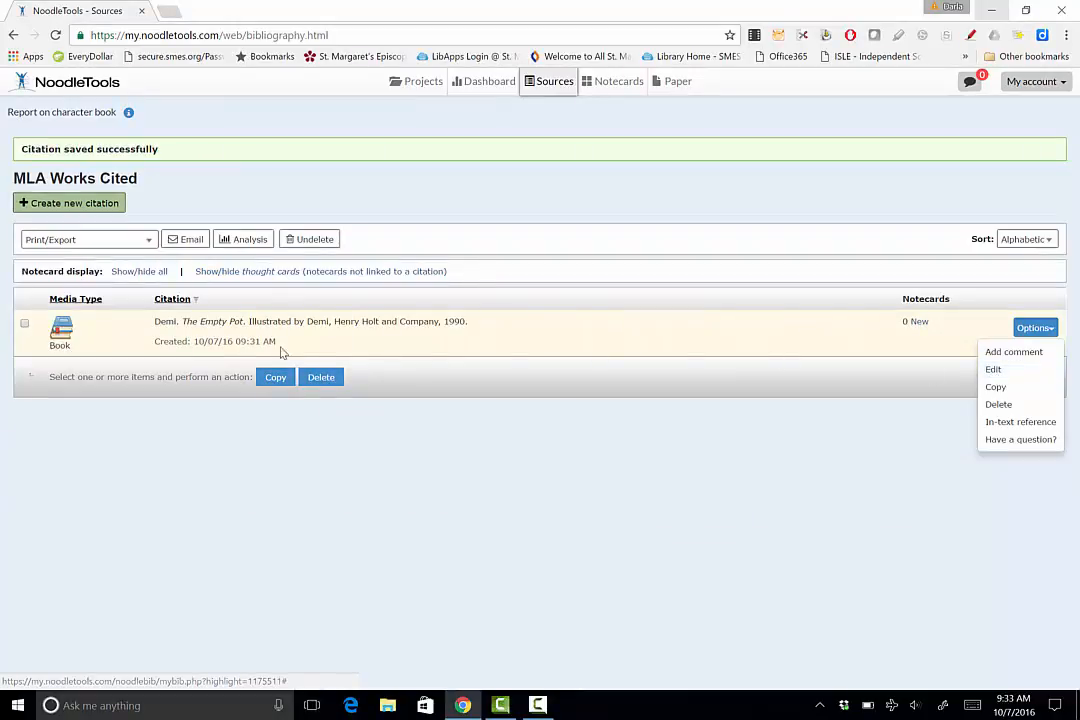
pyautogui.click(615, 338)
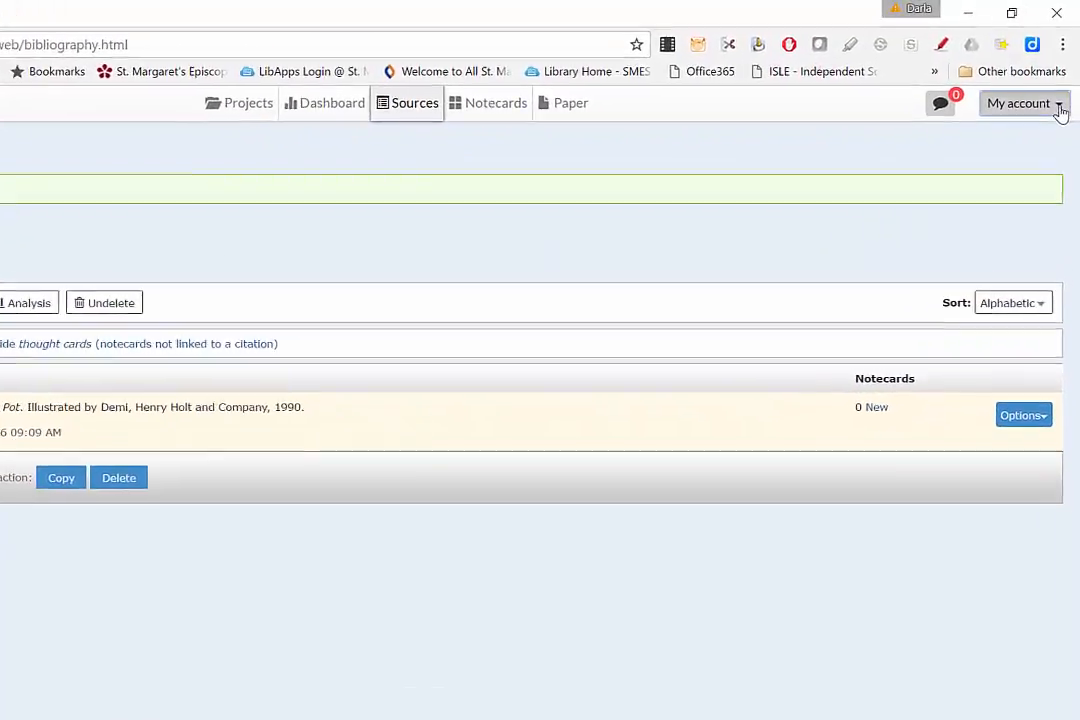
# - Sign out of the NoodleTools account
pyautogui.click(1058, 88)
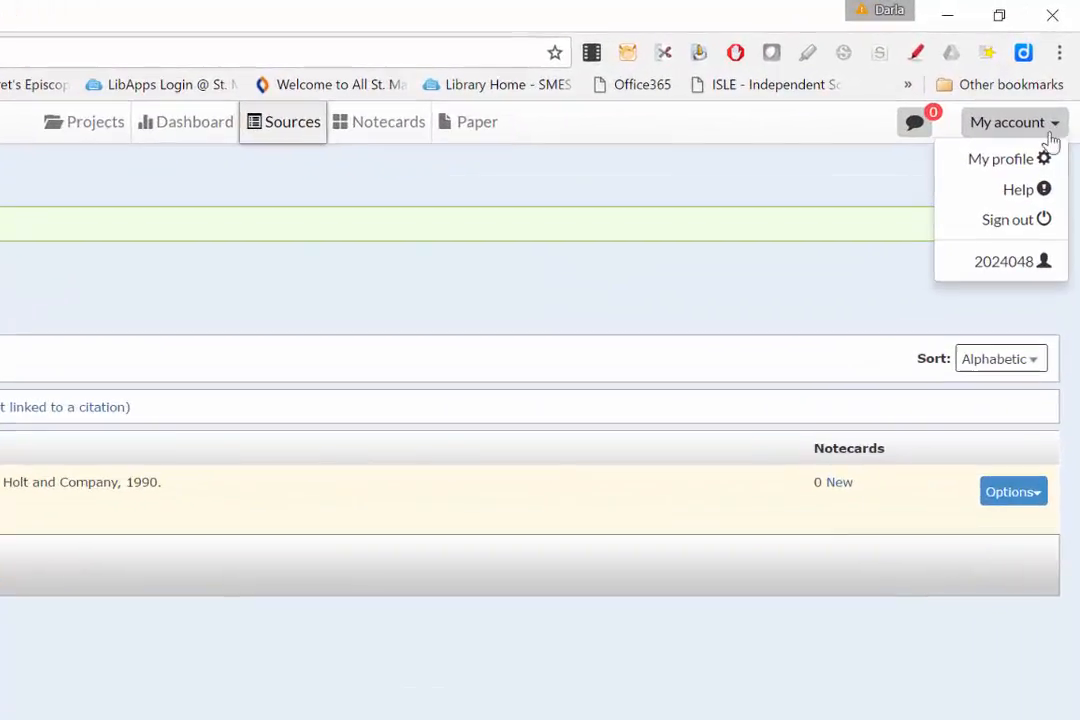
pyautogui.click(1010, 220)
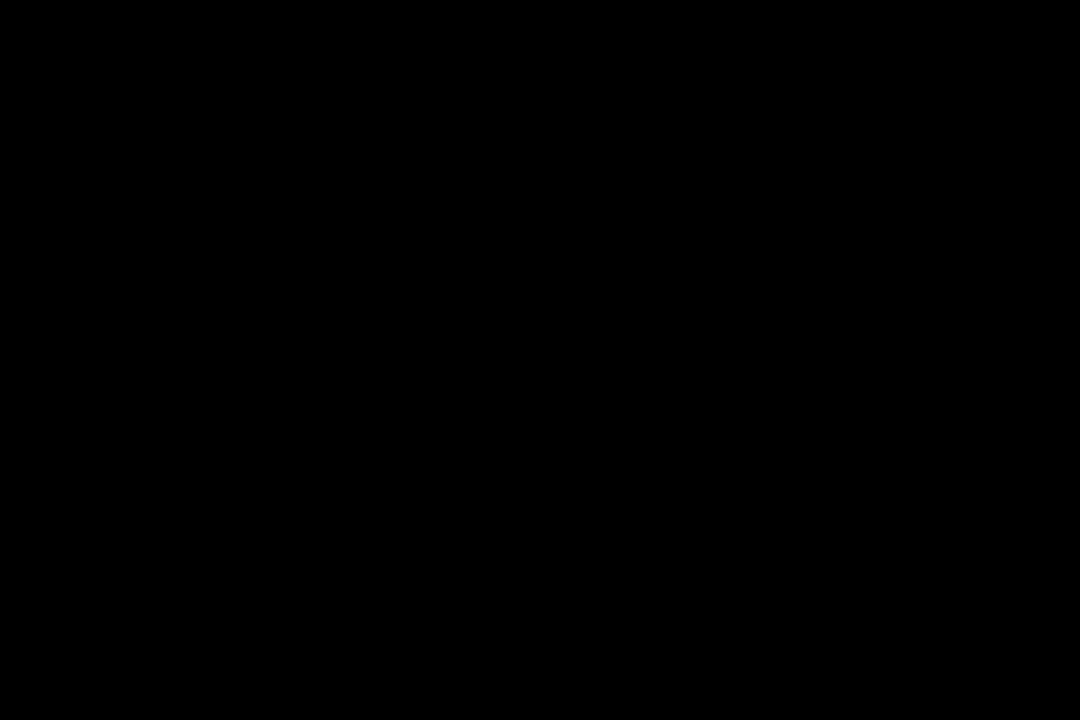